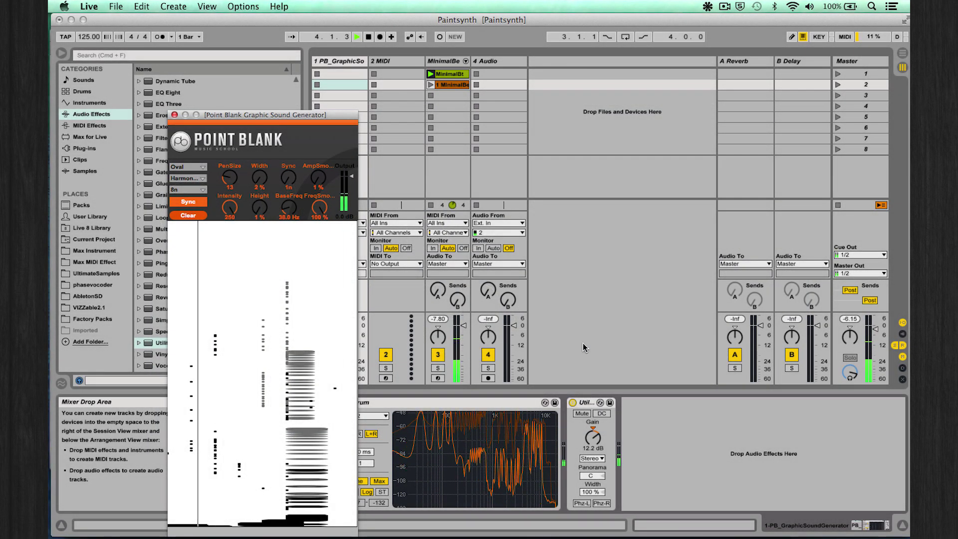
Switch the drawing tool to Pencil with pen size 11 and draw a short thick stroke at the canvas's left edge.
click(193, 170)
click(193, 179)
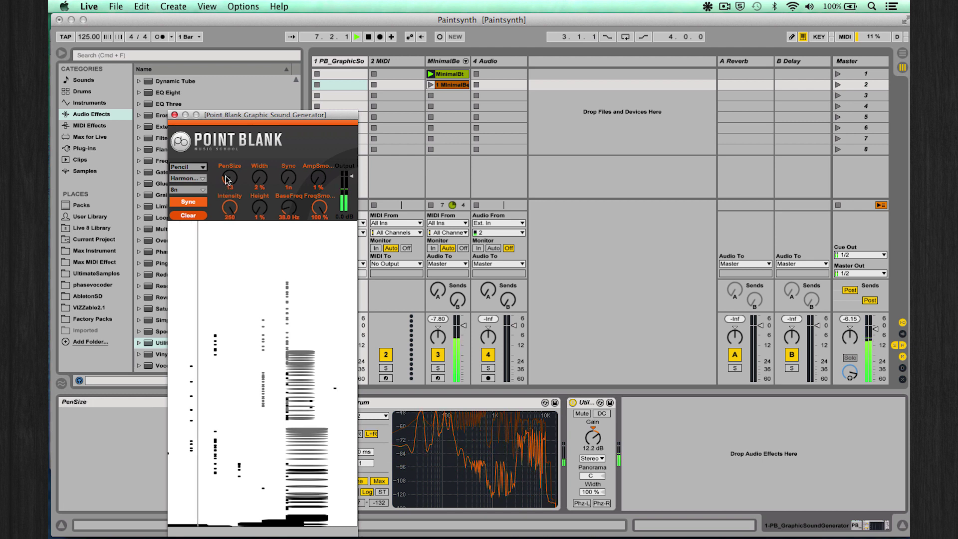
drag(175, 432, 195, 426)
Set quantise to Quantise Off and draw long arching curves across the canvas with pen size 2.
click(192, 189)
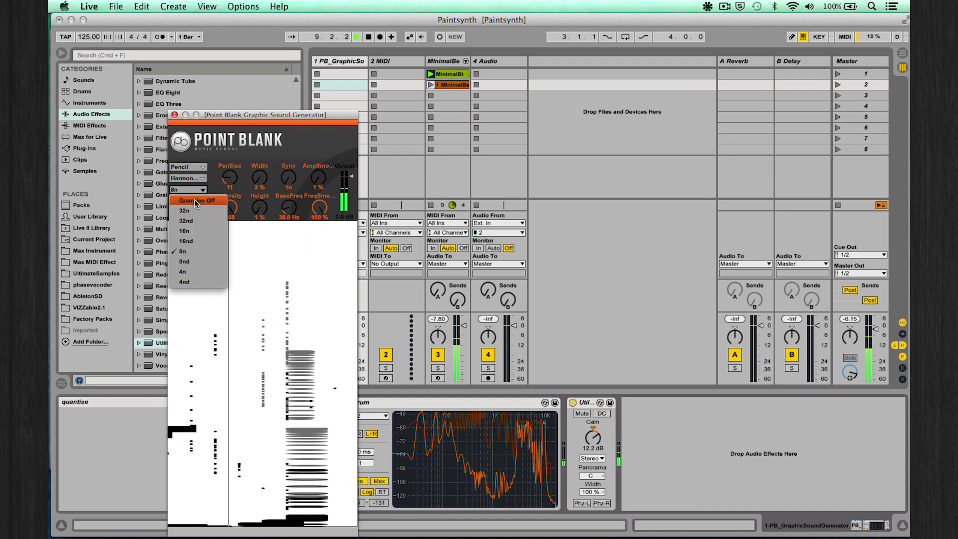
click(196, 201)
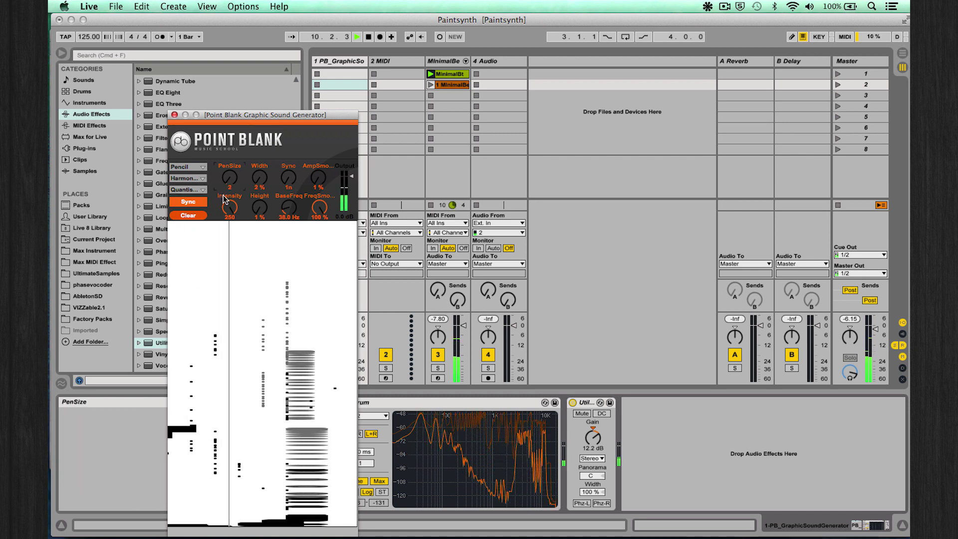
mouse_move(170, 438)
mouse_down()
mouse_move(295, 414)
mouse_move(372, 435)
mouse_up()
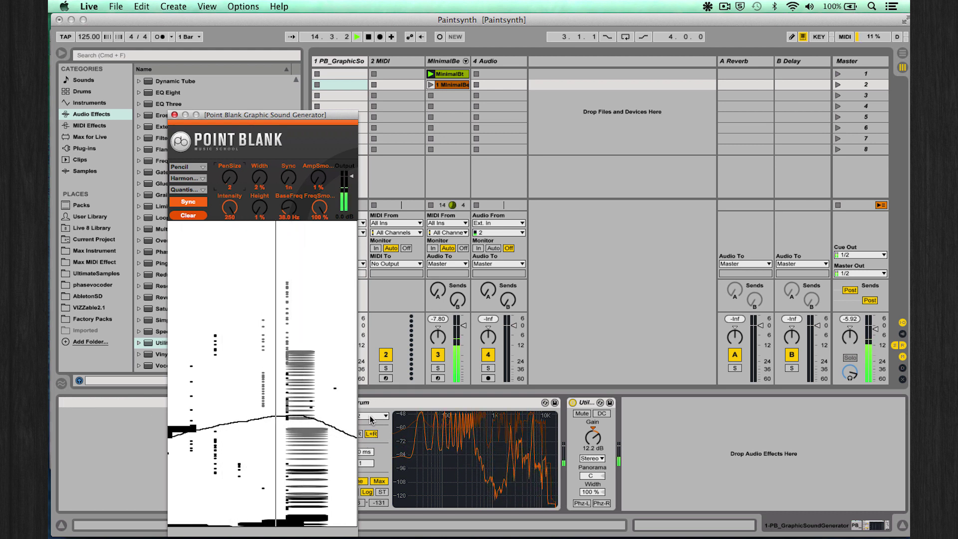
mouse_move(172, 512)
mouse_down()
mouse_move(272, 488)
mouse_move(392, 497)
mouse_up()
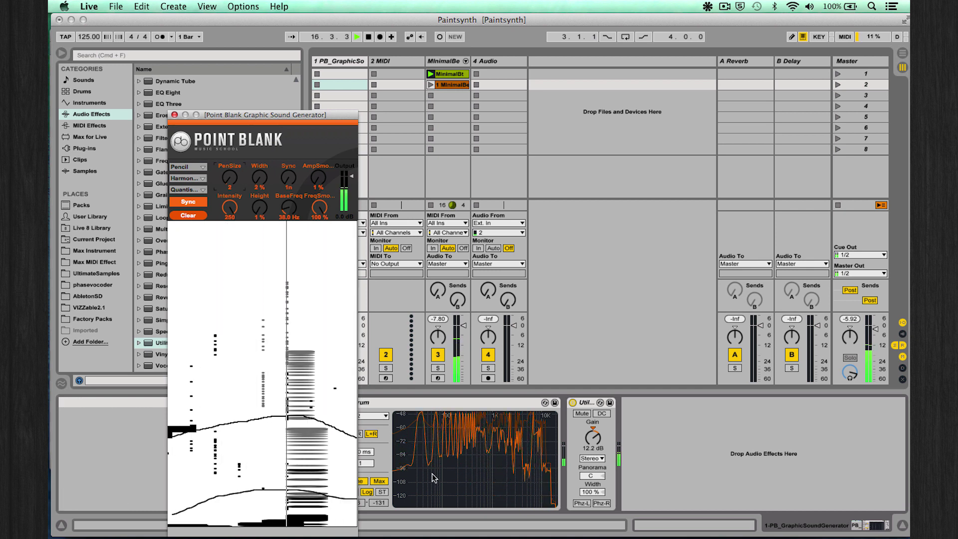
mouse_move(172, 514)
mouse_down()
mouse_move(234, 506)
mouse_move(251, 490)
mouse_move(319, 505)
mouse_up()
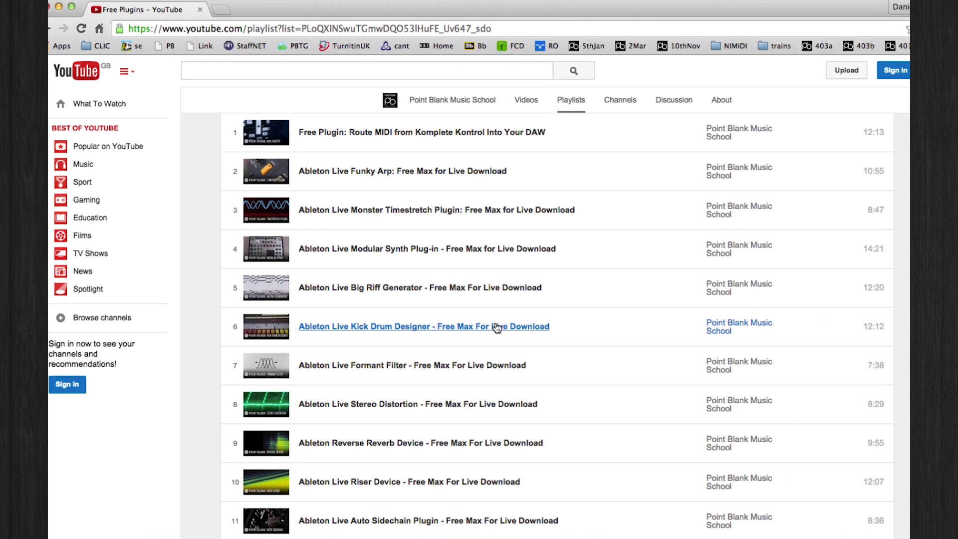
click(585, 343)
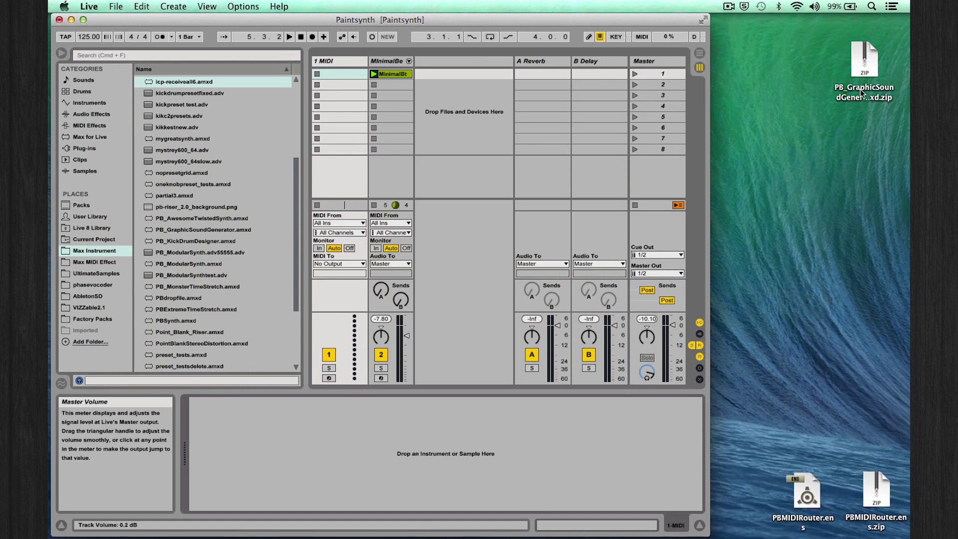
Extract the PB_GraphicSoundGenerator zip on the desktop and load the device onto the first MIDI track.
double_click(867, 62)
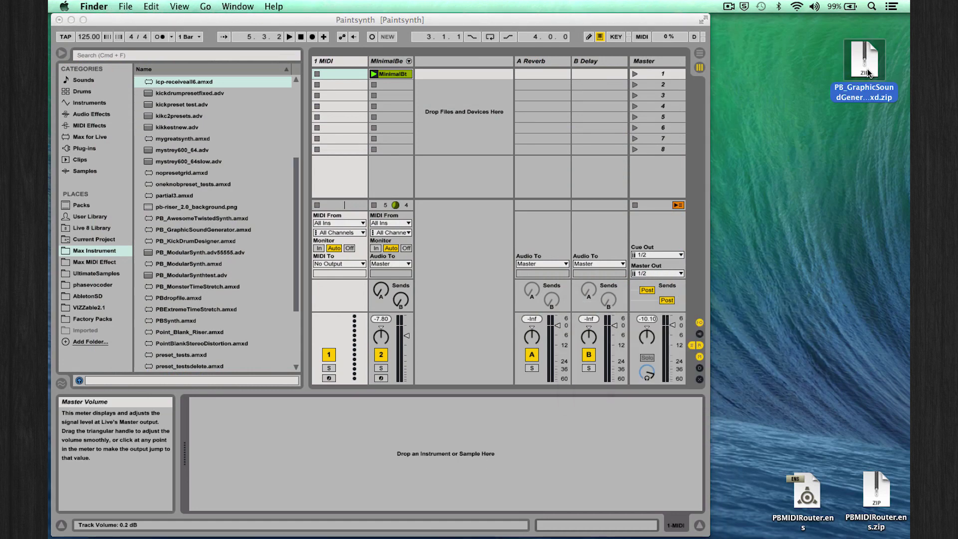
drag(869, 111, 346, 157)
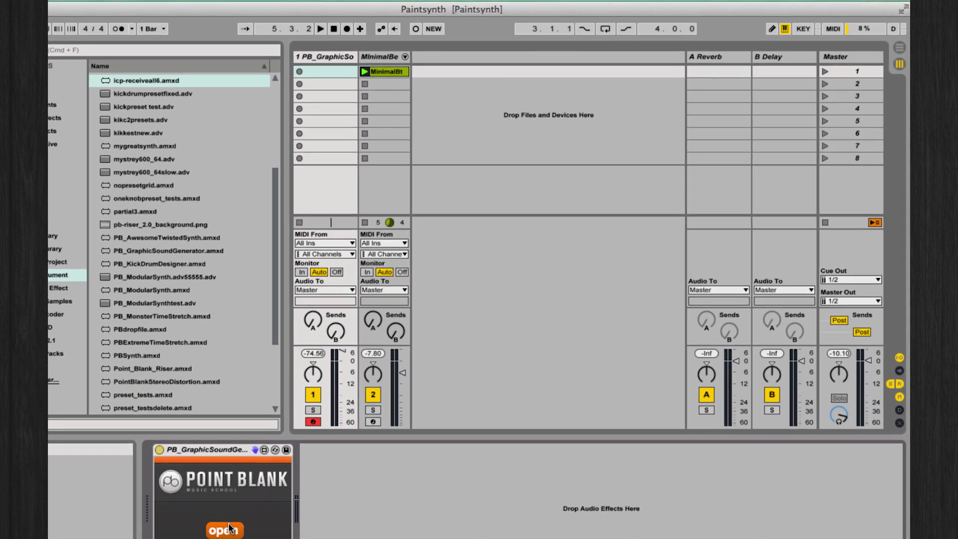
Open the Graphic Sound Generator's drawing window and move it aside to uncover the track mixer.
click(252, 472)
drag(221, 73, 222, 72)
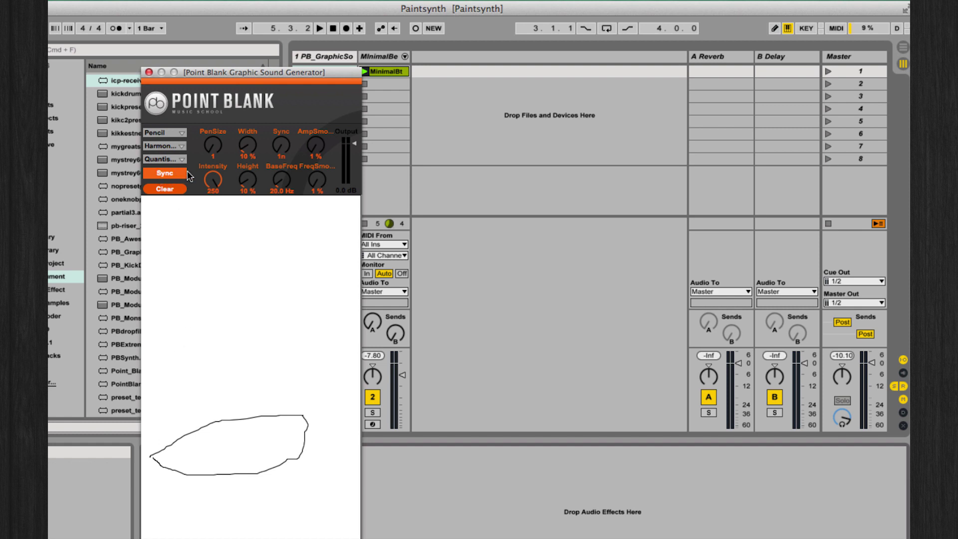
drag(234, 71, 199, 48)
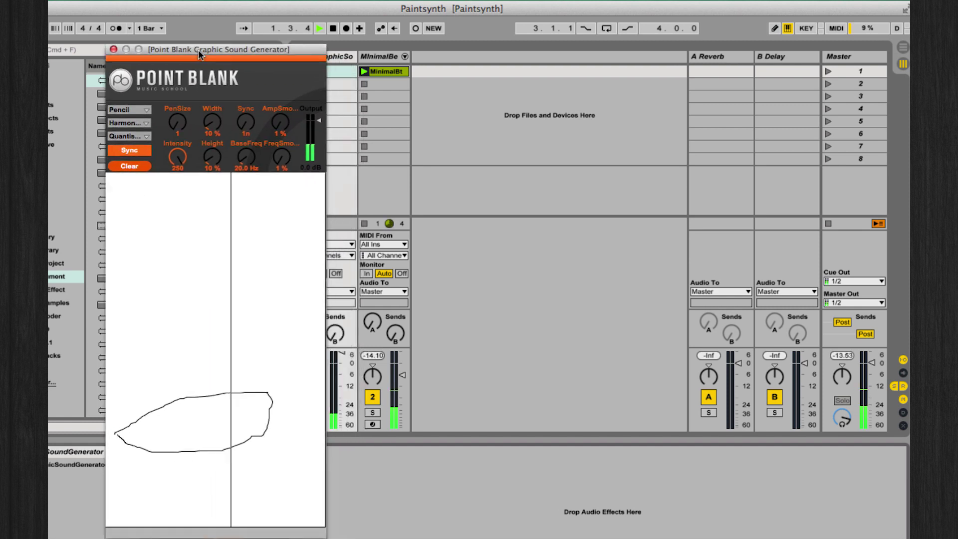
Clear the canvas and draw a thick looping curve along its lower part with pen size 13.
click(129, 166)
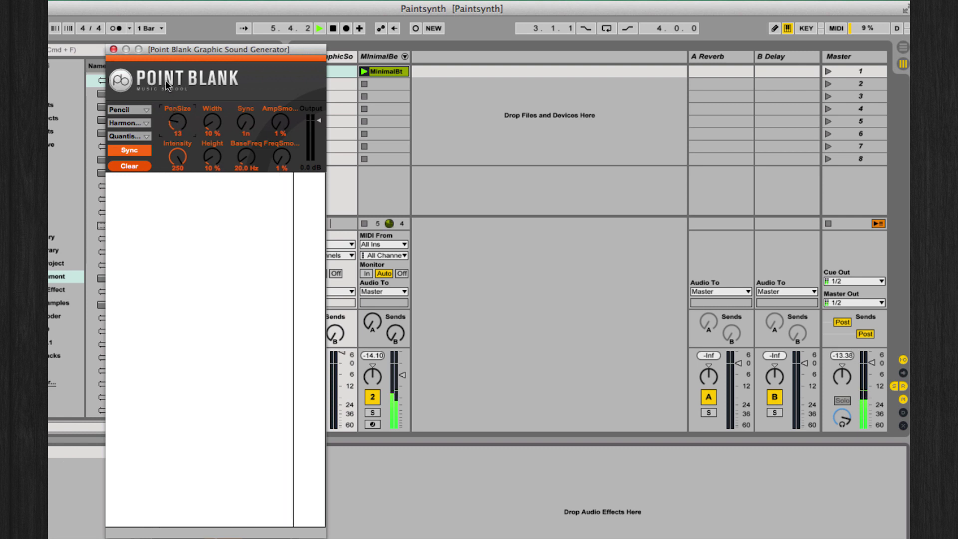
drag(109, 523, 144, 523)
drag(262, 498, 310, 484)
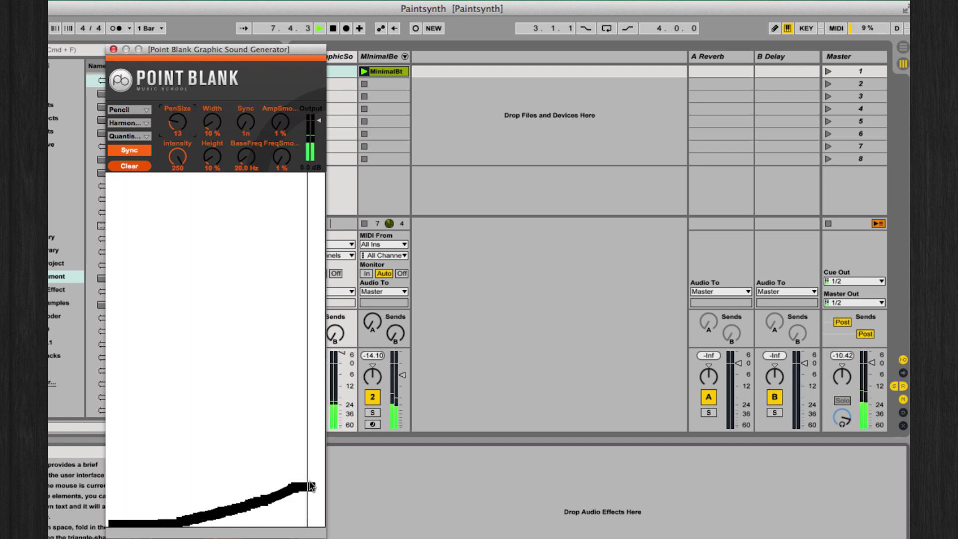
mouse_move(263, 515)
mouse_down()
mouse_move(236, 509)
mouse_move(198, 456)
mouse_up()
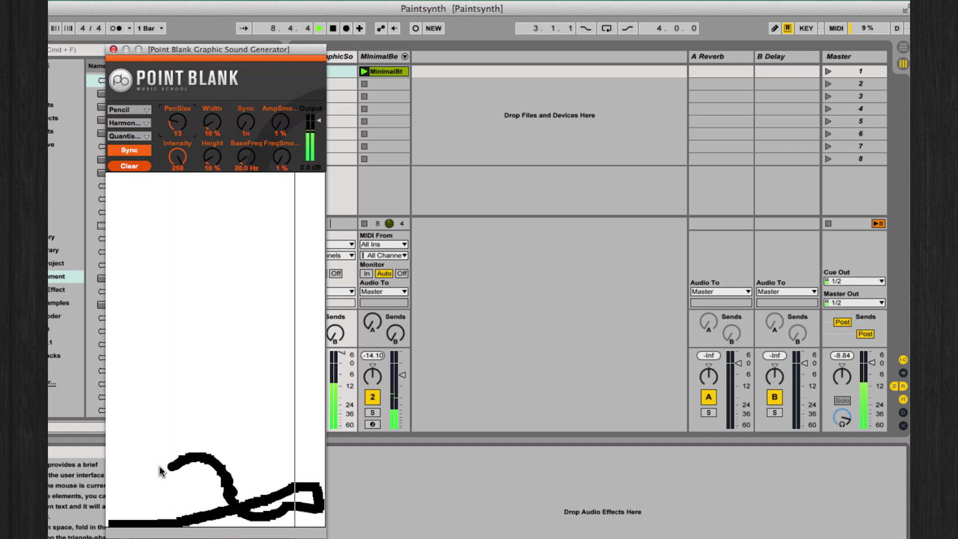
Add the Spectrum audio effect after the sound generator on its track, moving the drawing window out of the way.
drag(186, 49, 293, 21)
click(51, 118)
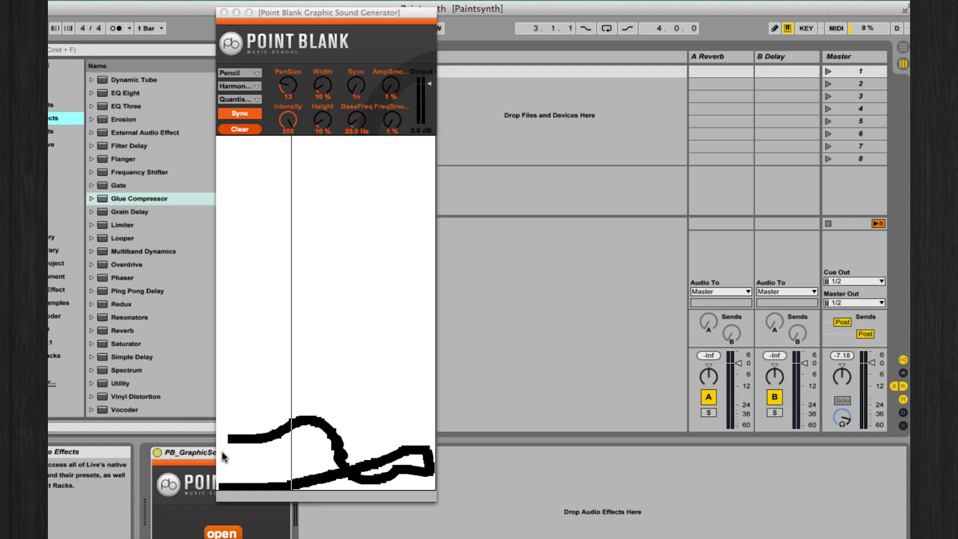
drag(269, 19, 524, 20)
drag(127, 371, 337, 465)
Expand the Spectrum display and restart playback, with the drawing window placed beside the spectrum graph.
double_click(449, 496)
key(space)
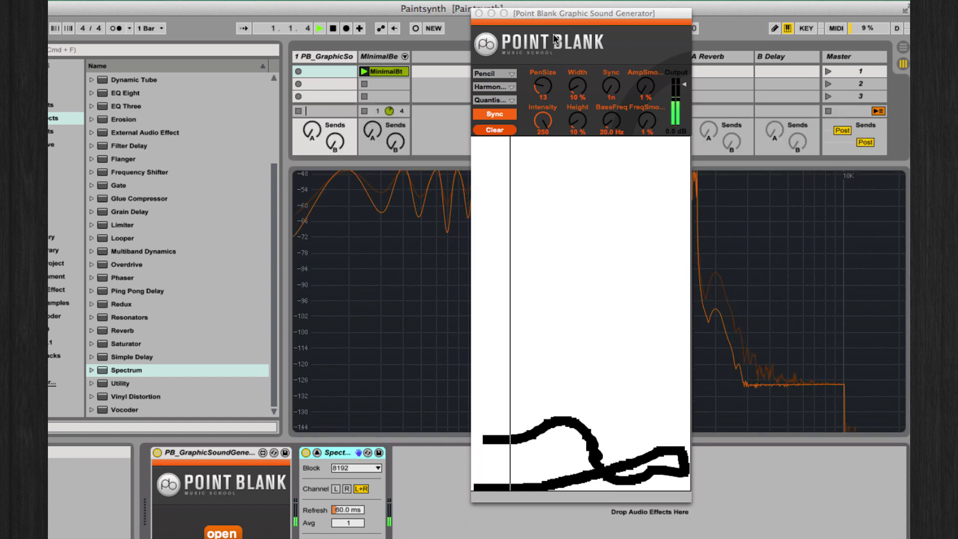
drag(558, 14, 138, 7)
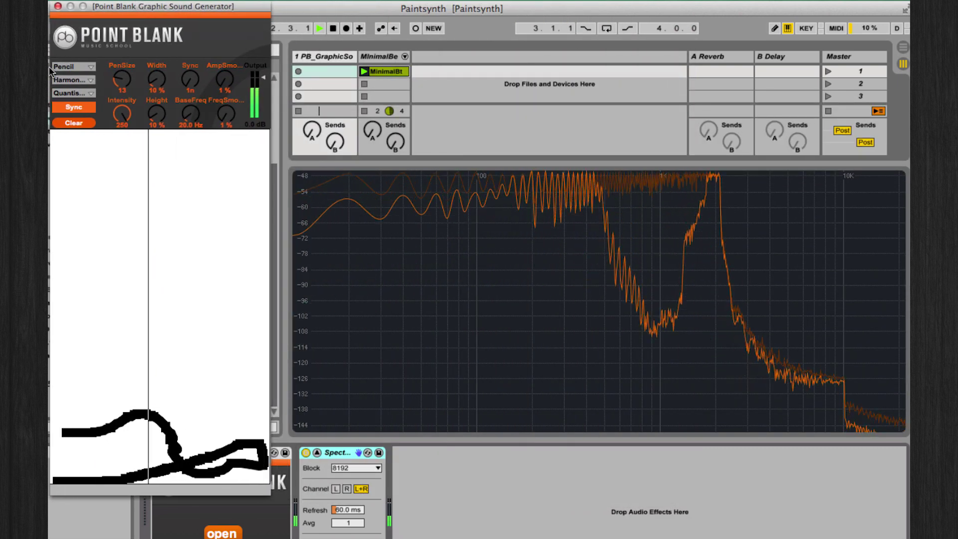
Clear the canvas and draw one rising diagonal stroke and two nearly horizontal strokes across it.
click(71, 122)
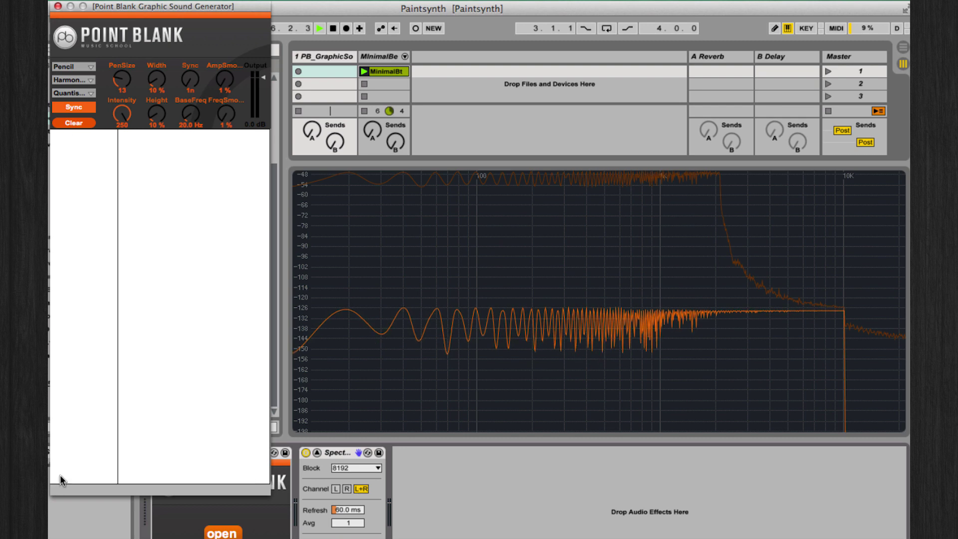
drag(55, 480, 271, 378)
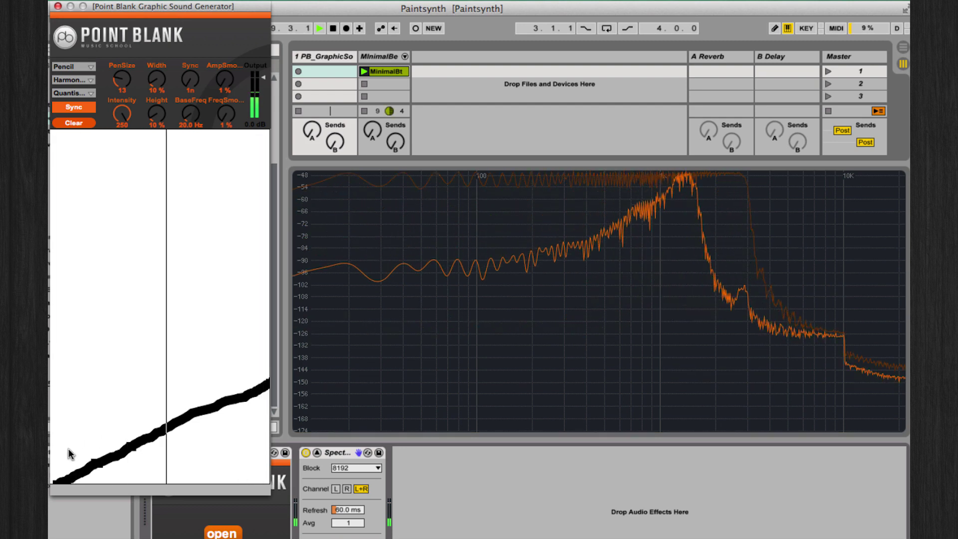
drag(60, 448, 269, 437)
drag(55, 477, 270, 470)
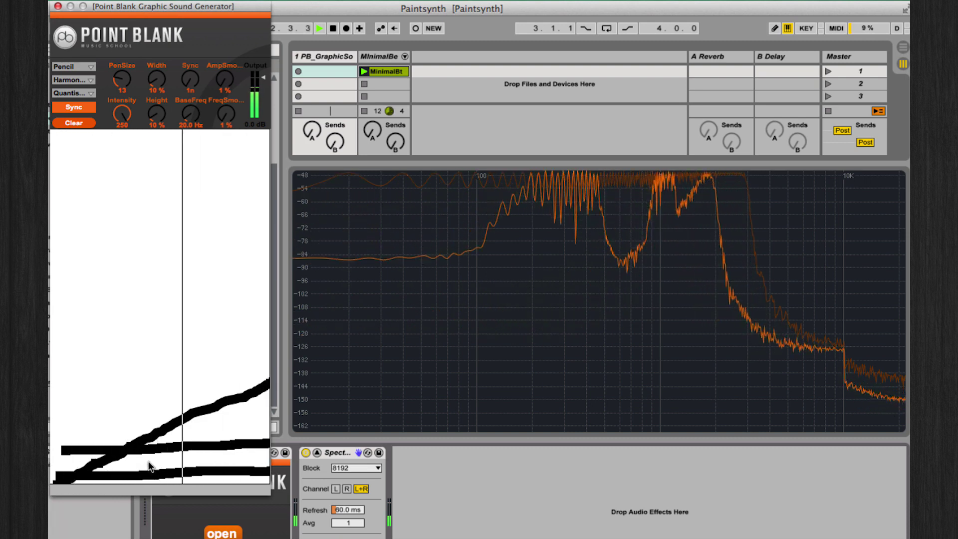
Clear the canvas and draw a rising stroke at reduced intensity, plus a darker descending stroke at a higher intensity.
click(71, 124)
drag(122, 114, 118, 277)
mouse_move(64, 474)
mouse_down()
mouse_move(152, 457)
mouse_move(224, 434)
mouse_up()
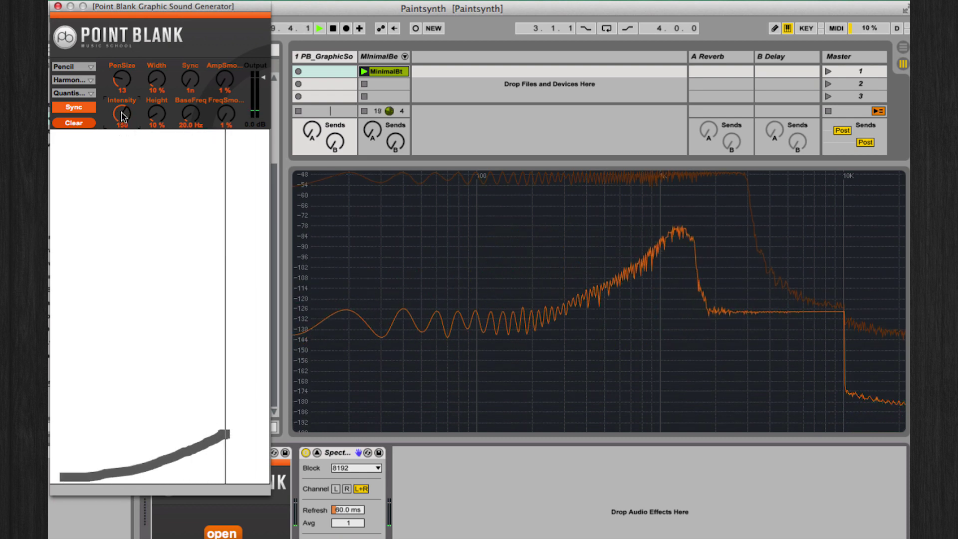
drag(122, 112, 122, 93)
drag(164, 398, 228, 470)
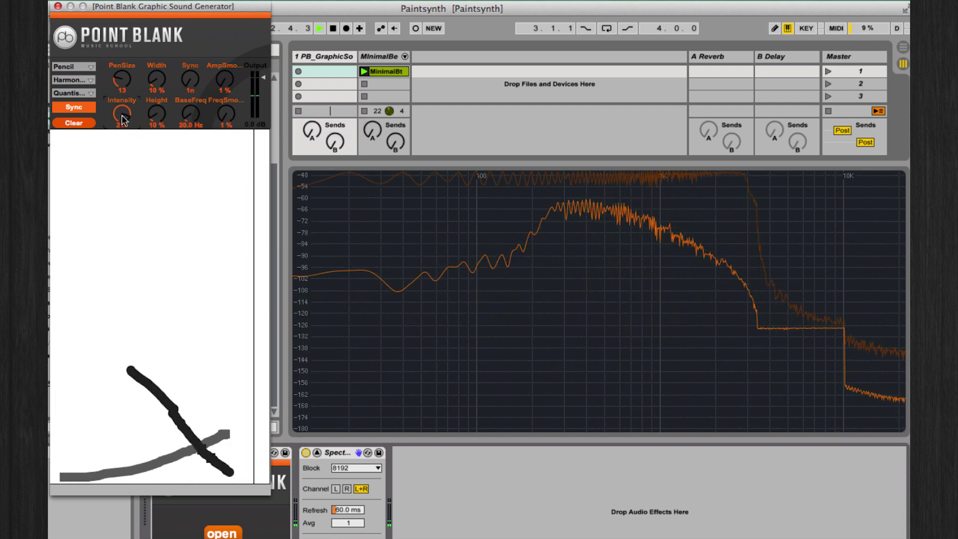
Set the pen size to 33 and scatter thick blocks and strokes over the lower half of the canvas.
drag(118, 78, 119, 37)
mouse_move(82, 356)
mouse_down()
mouse_move(80, 376)
mouse_move(123, 388)
mouse_move(141, 350)
mouse_move(229, 468)
mouse_up()
click(254, 407)
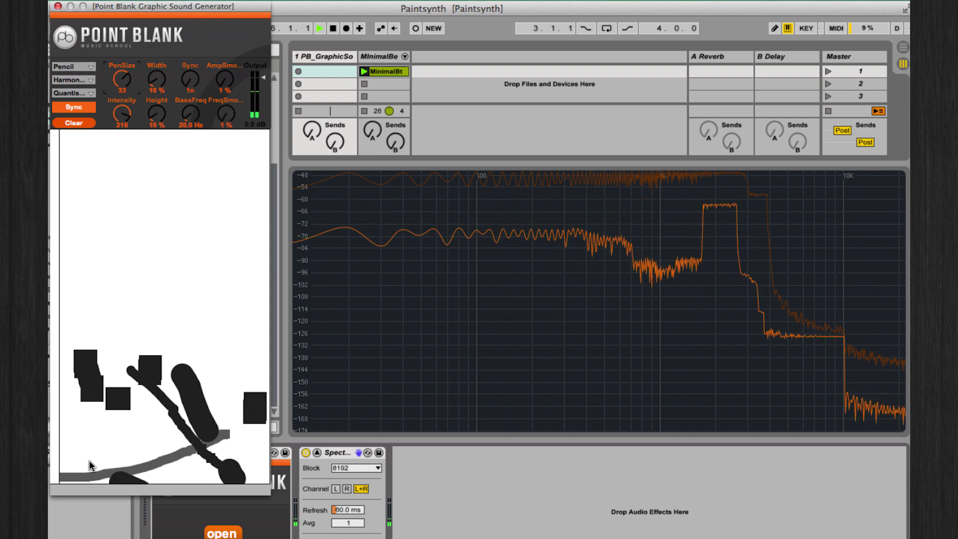
click(77, 438)
drag(111, 351, 120, 345)
drag(177, 329, 253, 396)
drag(170, 472, 162, 464)
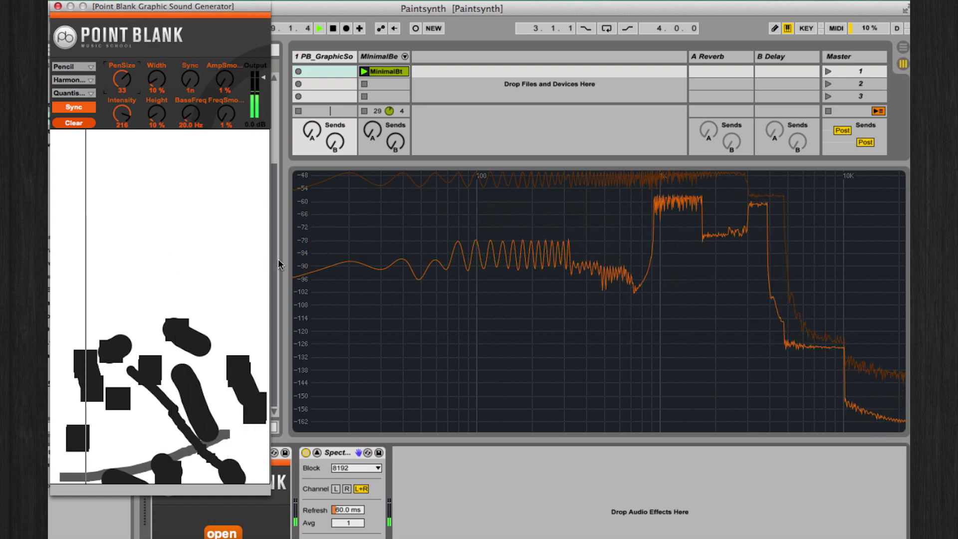
drag(84, 425, 125, 419)
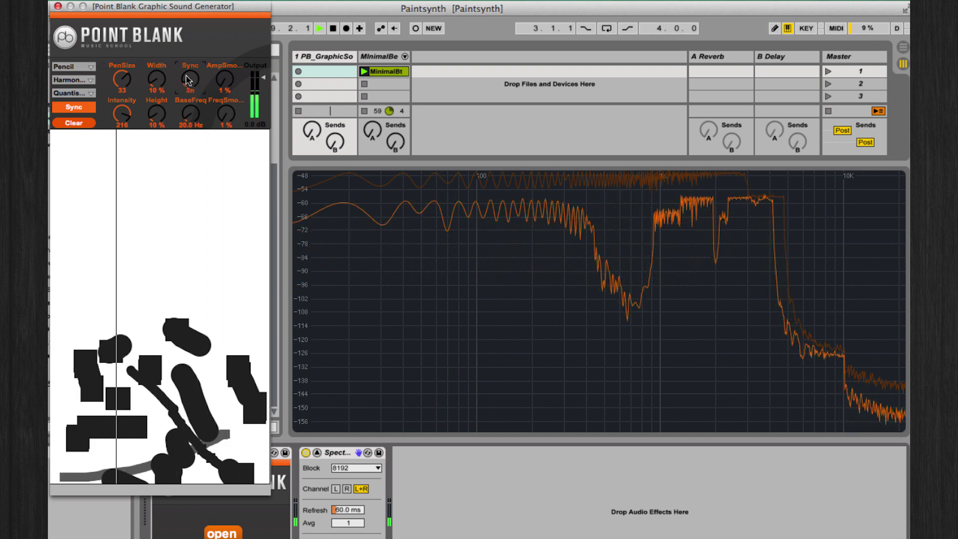
Clear the canvas and draw a thick rising stroke and a separate block with Sync at 2n.
click(73, 123)
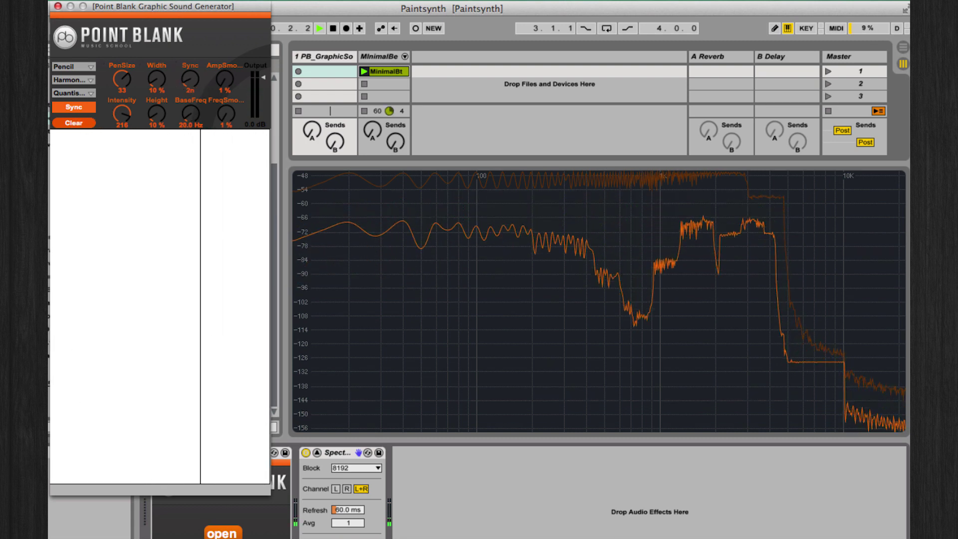
drag(53, 475, 262, 421)
click(120, 401)
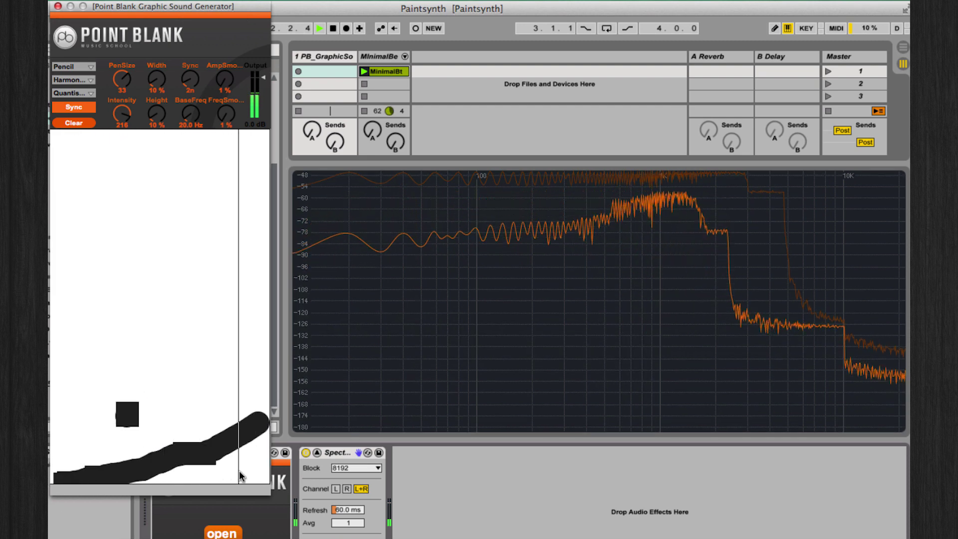
Set Sync to 1n and pen size to 11, and draw a thinner bent stroke over the upper canvas.
drag(188, 77, 194, 106)
scroll(189, 76, down, 1)
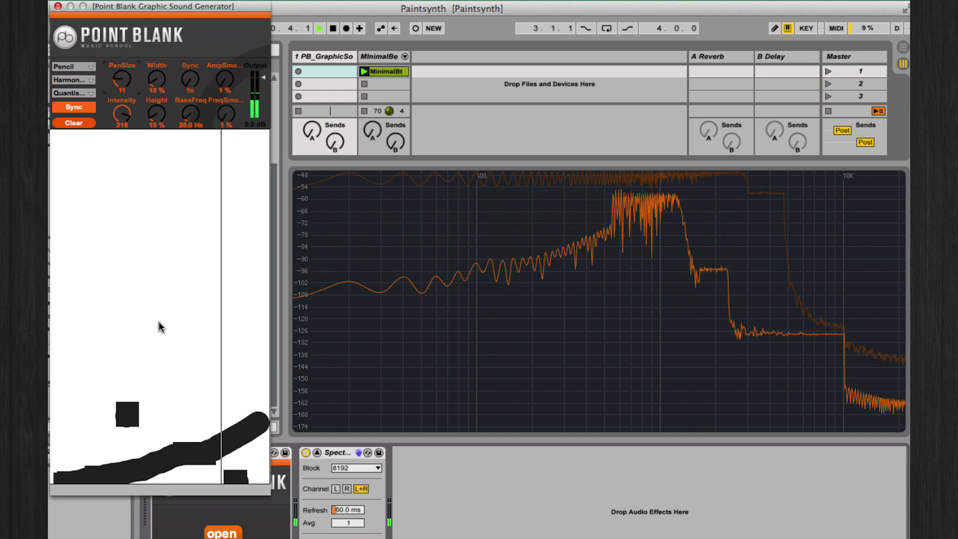
mouse_move(160, 328)
mouse_down()
mouse_move(174, 359)
mouse_move(66, 226)
mouse_move(95, 214)
mouse_move(149, 450)
mouse_up()
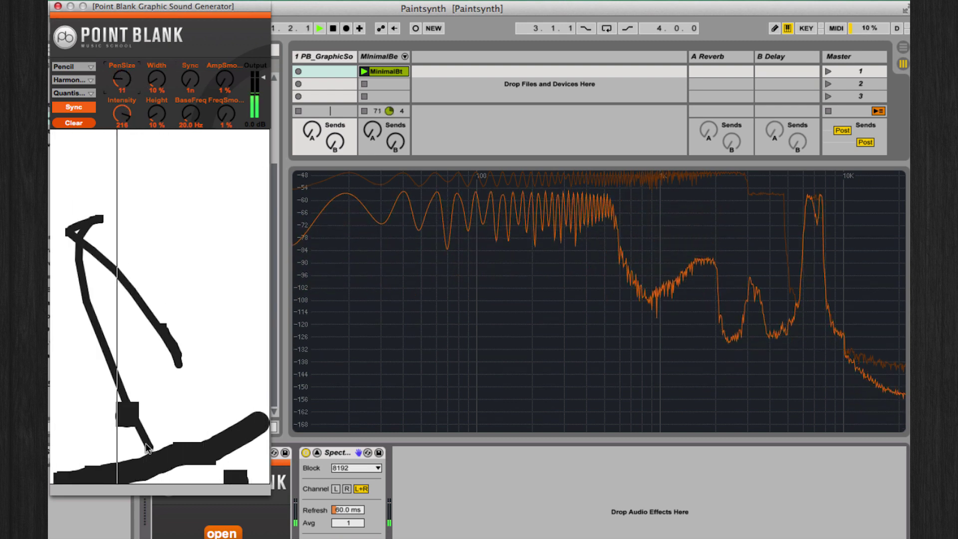
Switch the drawing tool to Rectangle and clear the canvas.
click(77, 66)
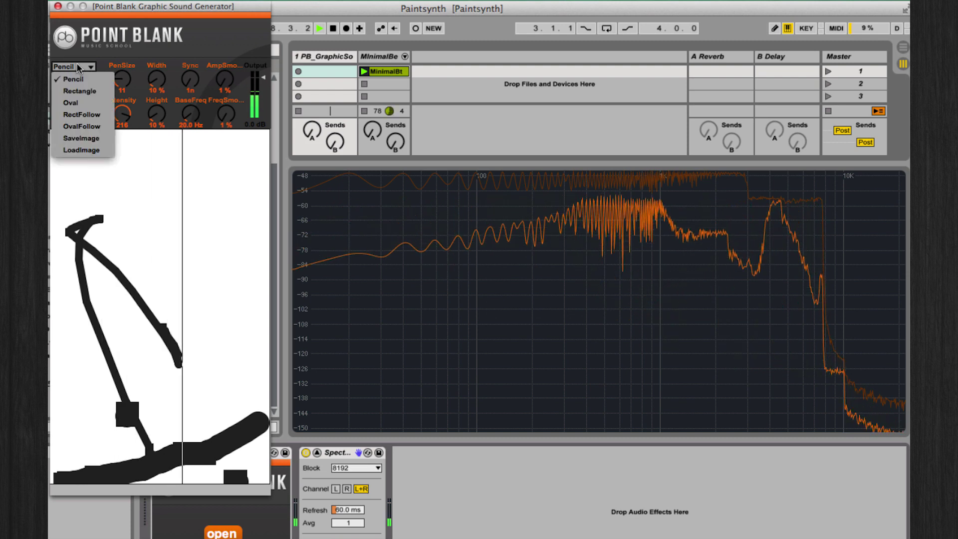
click(78, 89)
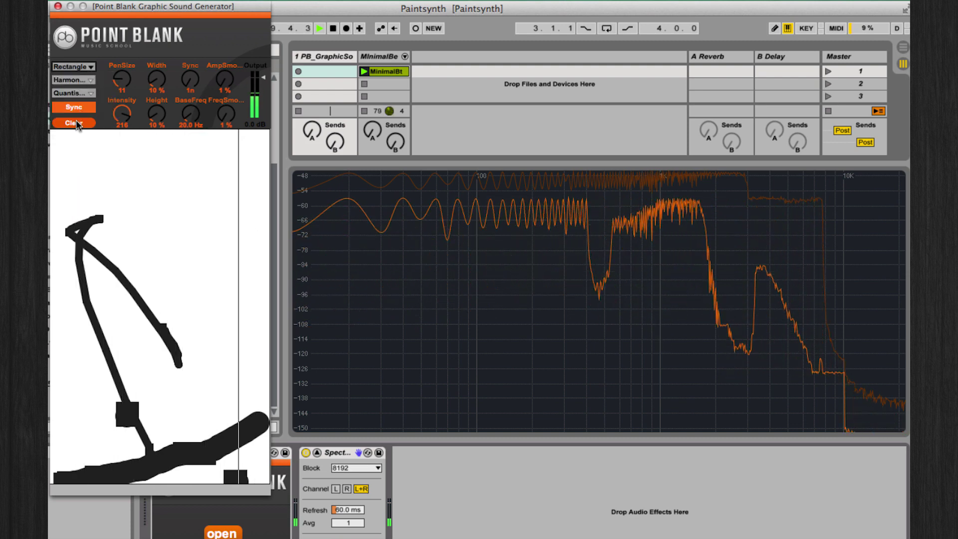
click(74, 123)
Place nine small rectangles scattered across the lower part of the canvas.
click(79, 432)
click(148, 451)
click(212, 477)
click(245, 450)
click(248, 405)
click(185, 477)
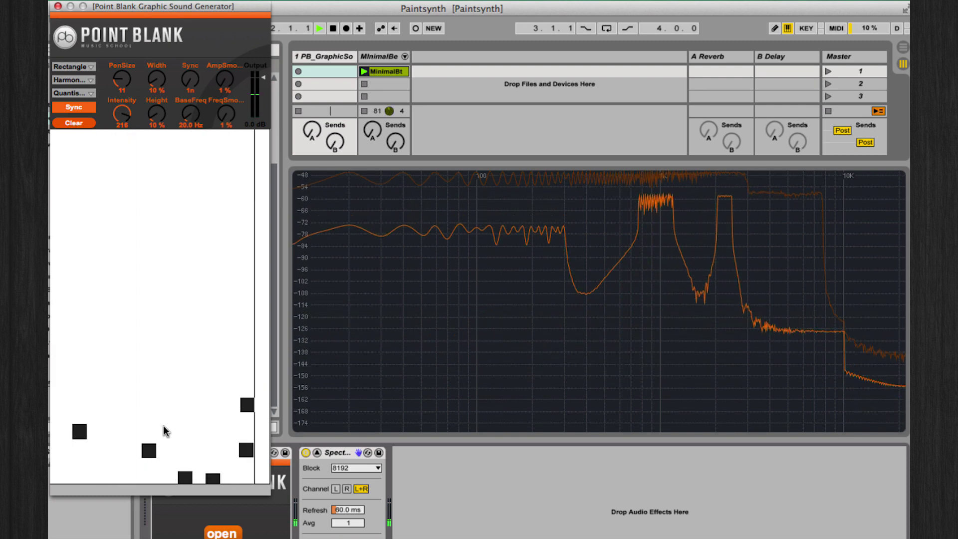
click(170, 430)
click(113, 465)
click(113, 409)
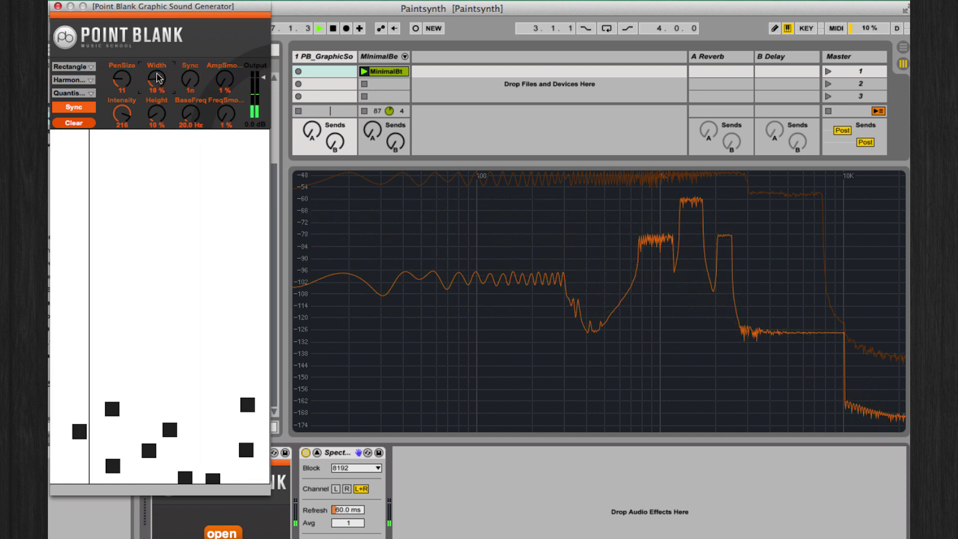
Increase the shape width and place four wide rectangles at different heights on the canvas.
drag(157, 78, 157, 64)
click(101, 360)
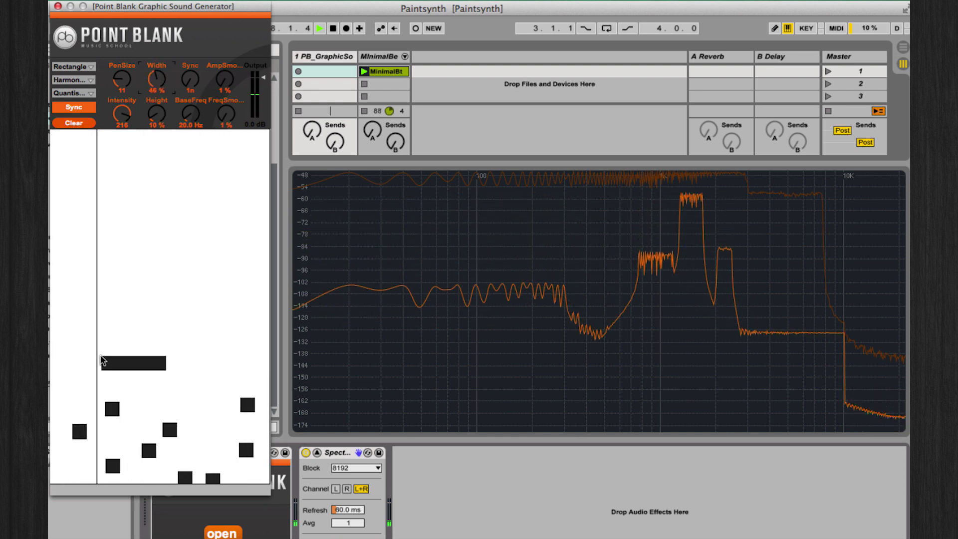
click(203, 326)
click(147, 401)
click(75, 457)
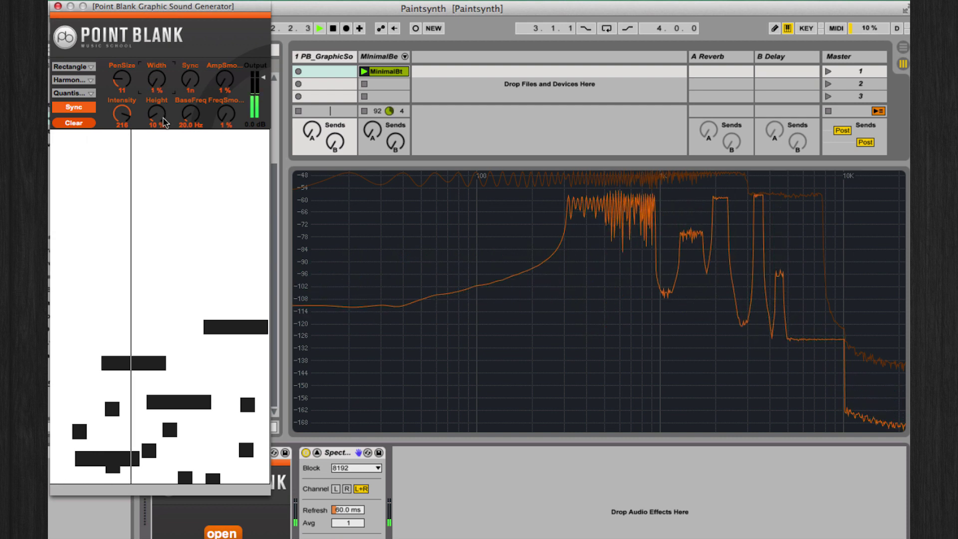
On a cleared canvas, place tall thin rectangles at 49 % height across the lower half and sweep them into dense zigzag bands.
drag(148, 92, 158, 113)
click(85, 124)
drag(99, 415, 146, 445)
drag(185, 413, 189, 409)
drag(253, 363, 253, 356)
click(265, 336)
click(184, 351)
click(129, 270)
drag(68, 430, 67, 483)
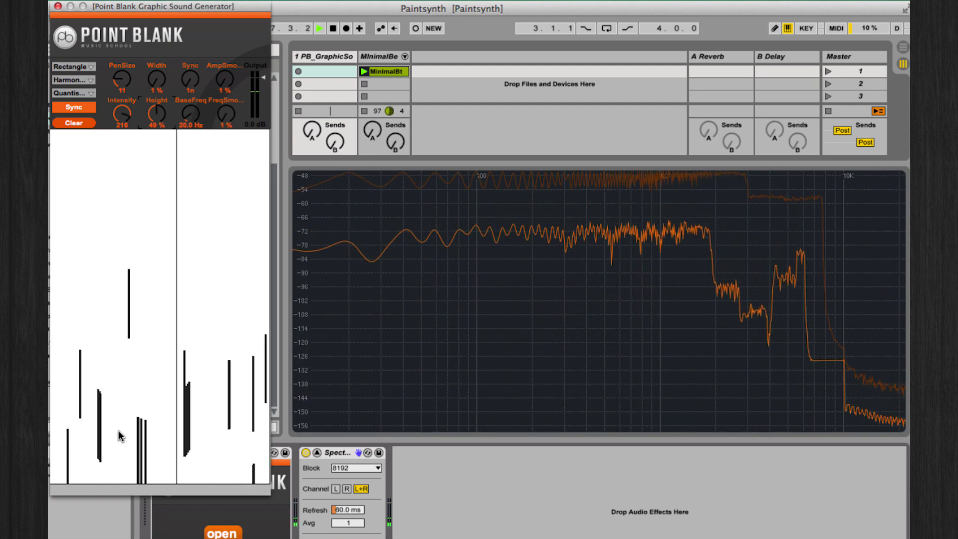
drag(176, 446, 175, 483)
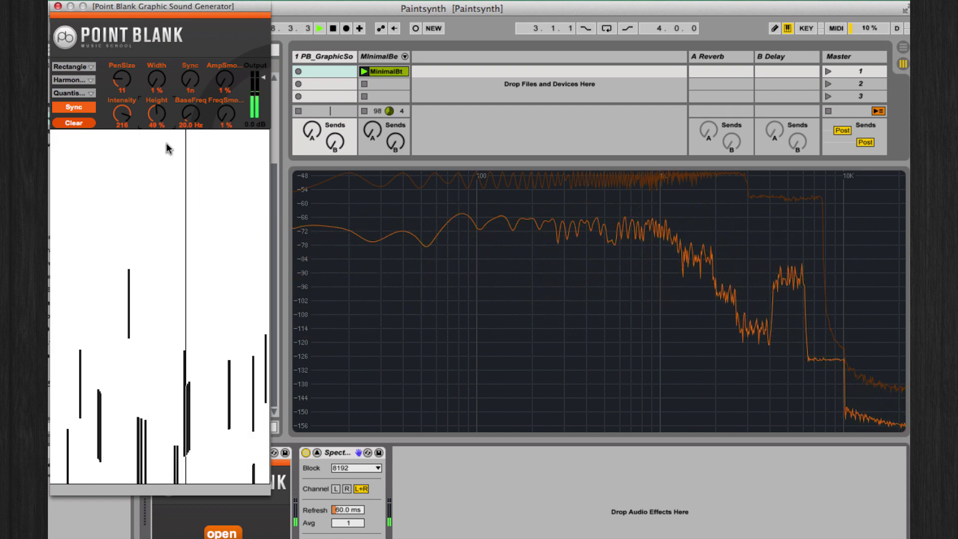
mouse_move(56, 268)
mouse_down()
mouse_move(123, 377)
mouse_move(205, 283)
mouse_move(218, 384)
mouse_up()
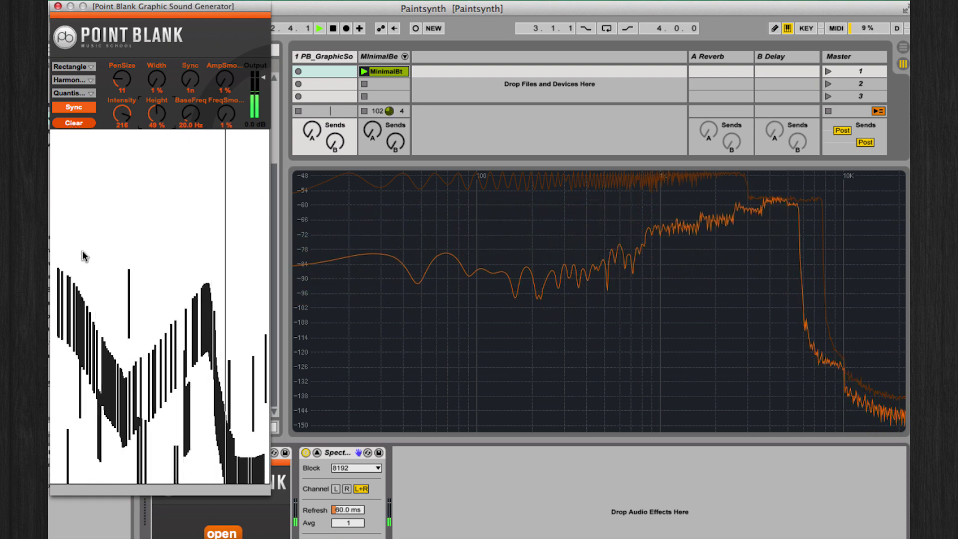
mouse_move(111, 297)
mouse_down()
mouse_move(160, 289)
mouse_move(158, 376)
mouse_move(182, 424)
mouse_move(205, 430)
mouse_move(221, 410)
mouse_up()
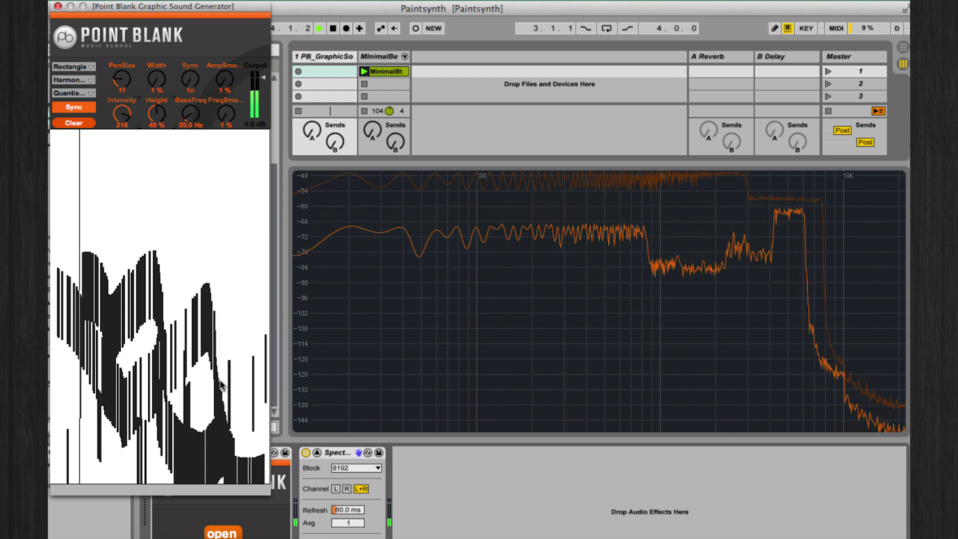
Clear the canvas, set quantisation to 8n, and place a row of seven evenly spaced tall thin rectangles along the bottom.
click(82, 123)
click(79, 94)
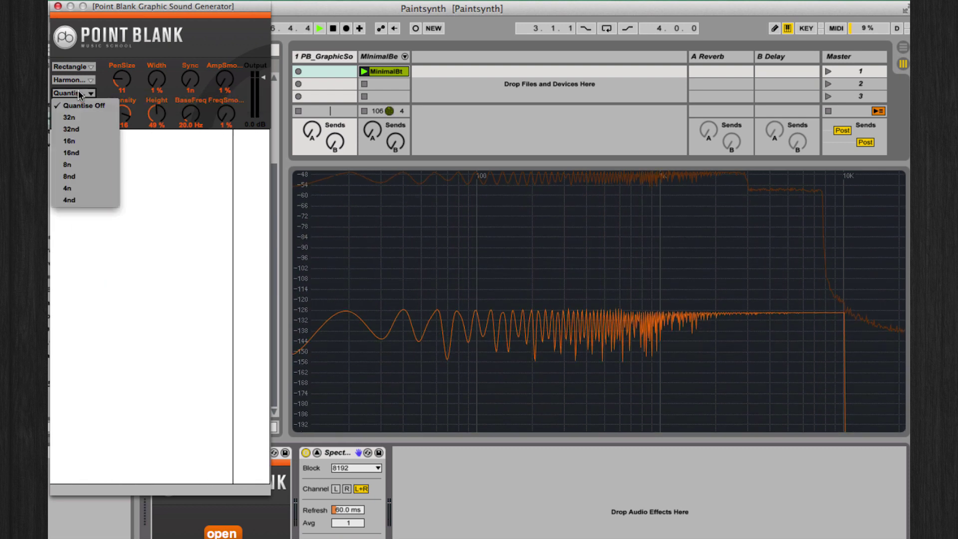
click(76, 166)
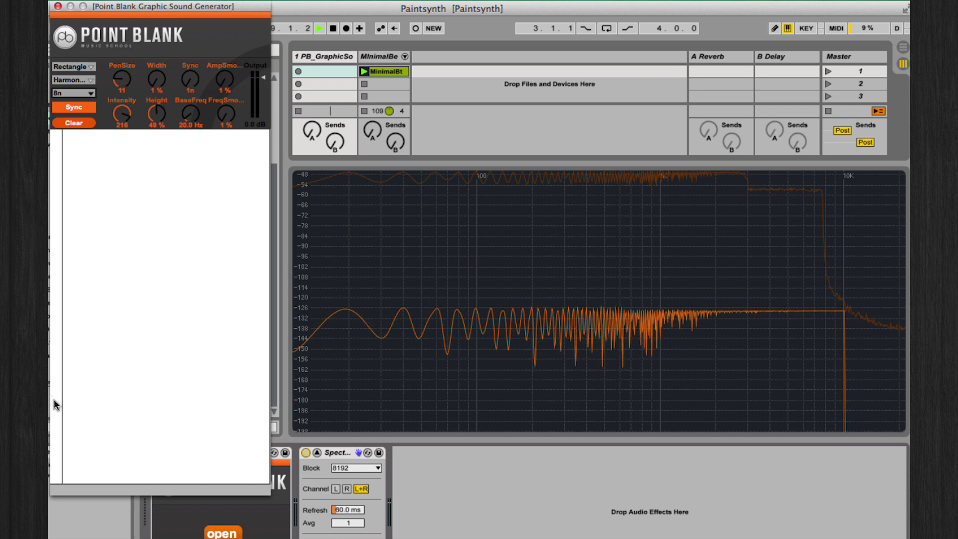
click(76, 411)
drag(138, 412, 238, 412)
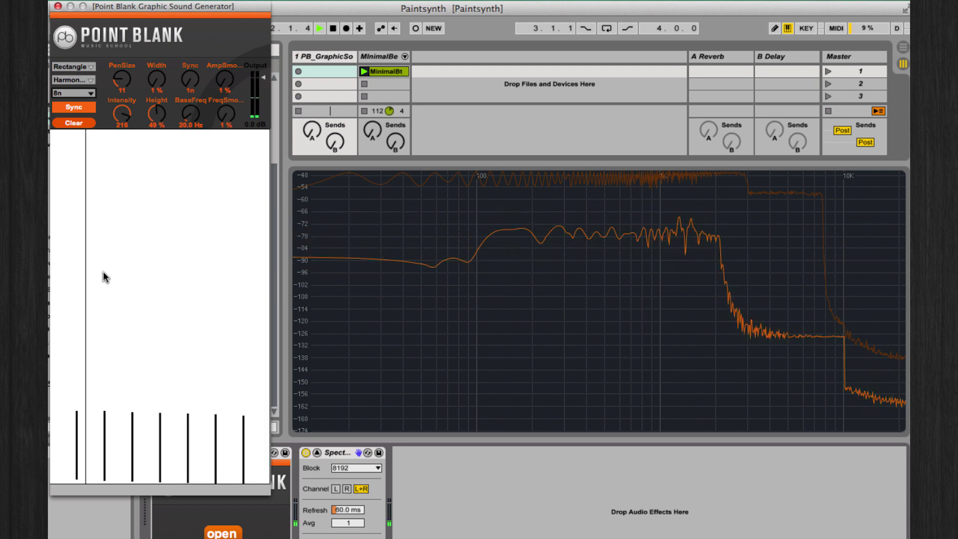
Set quantisation to 16n and add several tall thin rectangles at varied heights above the bottom row.
click(85, 94)
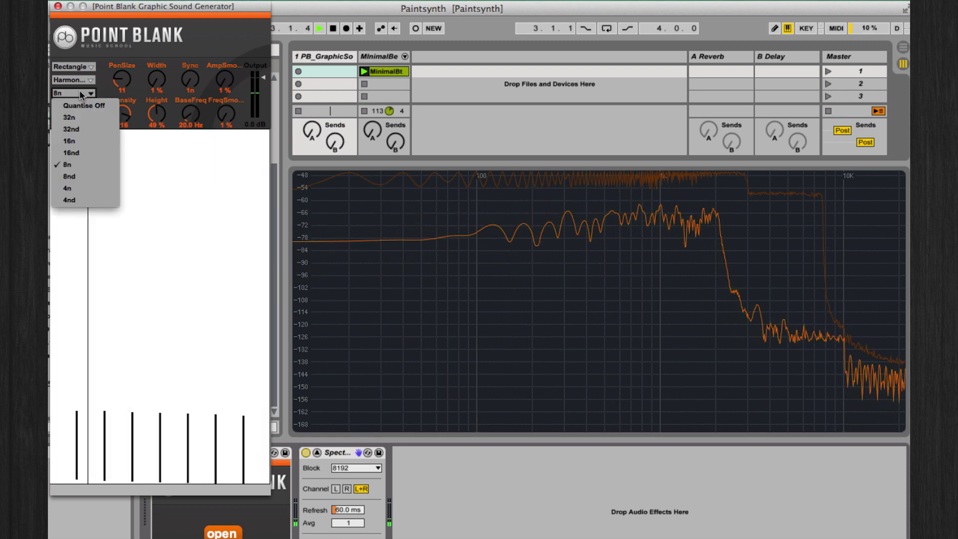
click(67, 136)
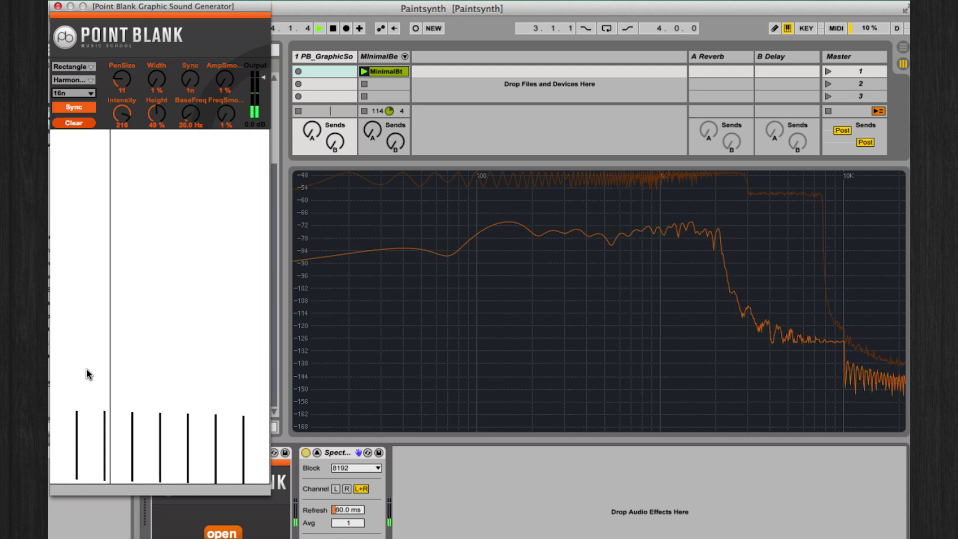
drag(88, 366, 102, 314)
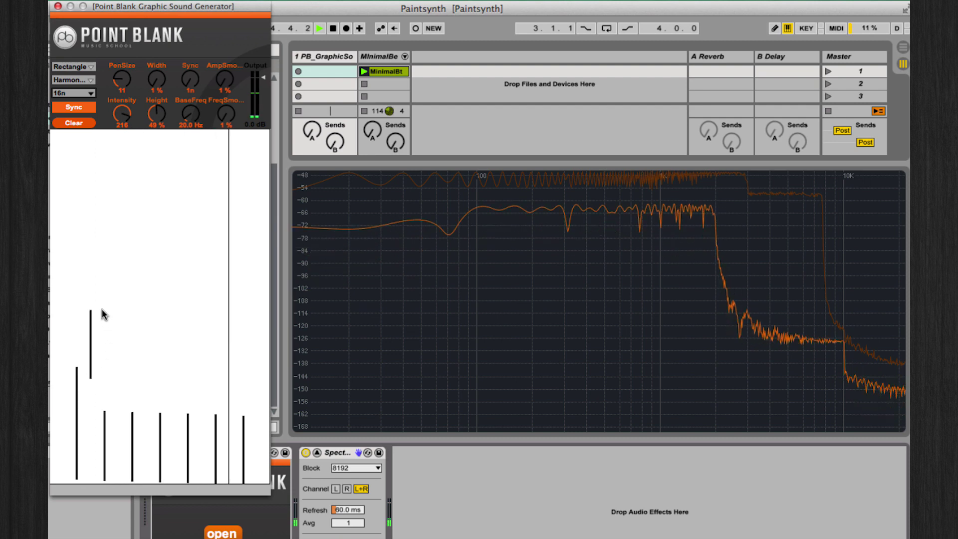
click(155, 292)
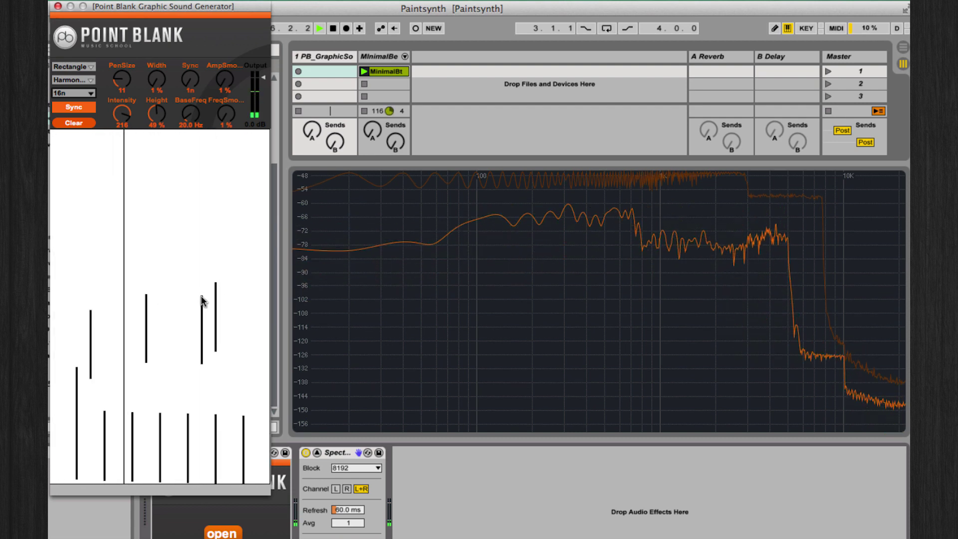
click(249, 296)
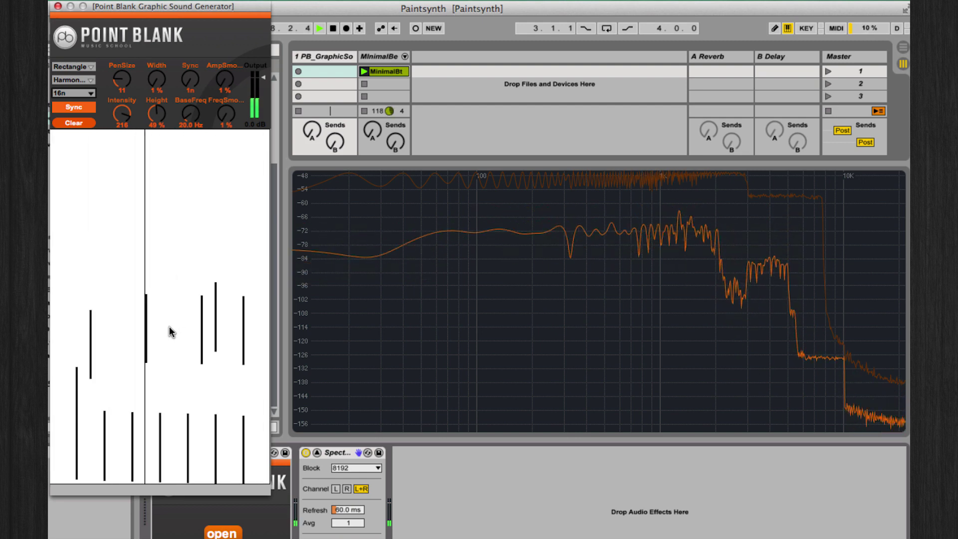
Clear the canvas, switch the drawing tool to Oval, and draw a wavy row of eight tall thin ovals.
click(81, 123)
click(73, 66)
click(86, 106)
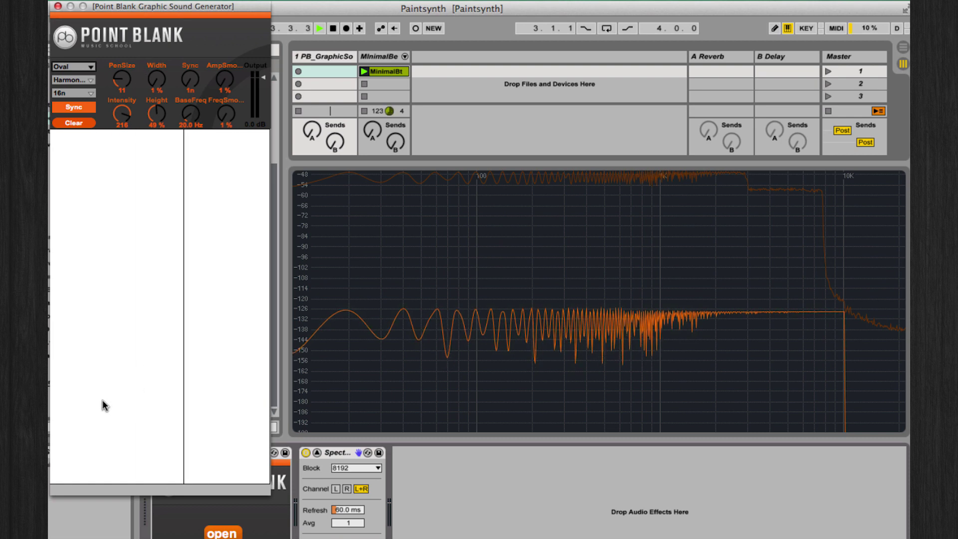
mouse_move(89, 393)
mouse_down()
mouse_move(105, 368)
mouse_move(147, 393)
mouse_move(184, 321)
mouse_up()
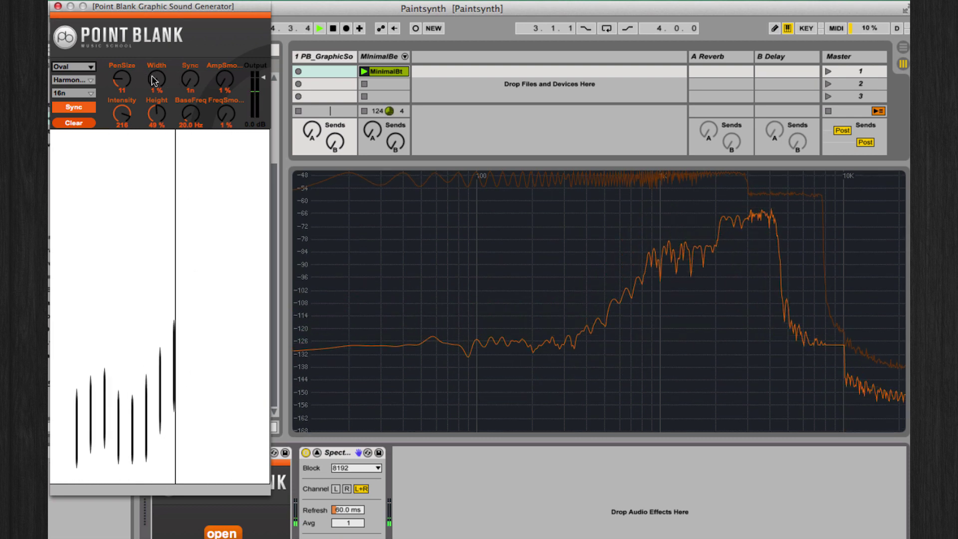
Set the shape width to 65 % and height to 1 %, and clear the canvas.
drag(156, 81, 175, 26)
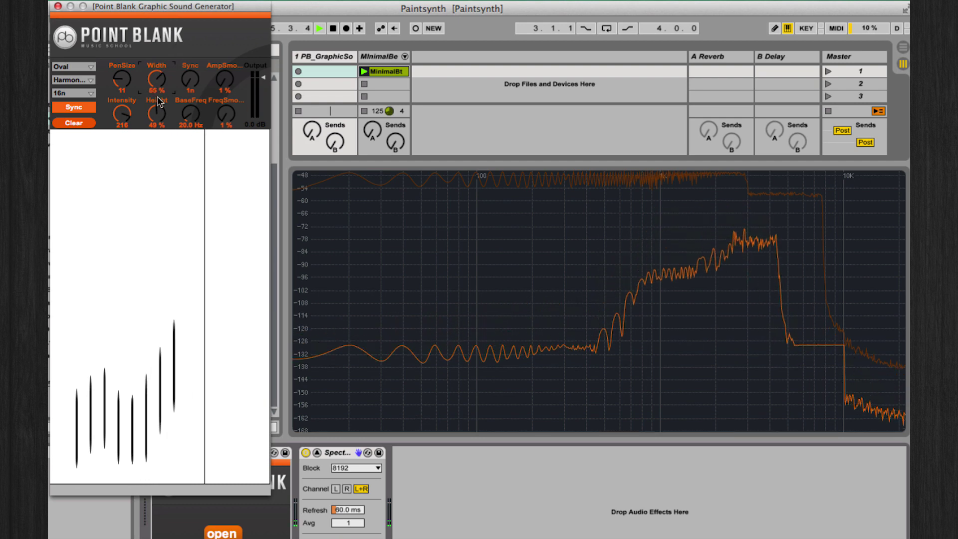
drag(160, 106, 150, 131)
click(58, 124)
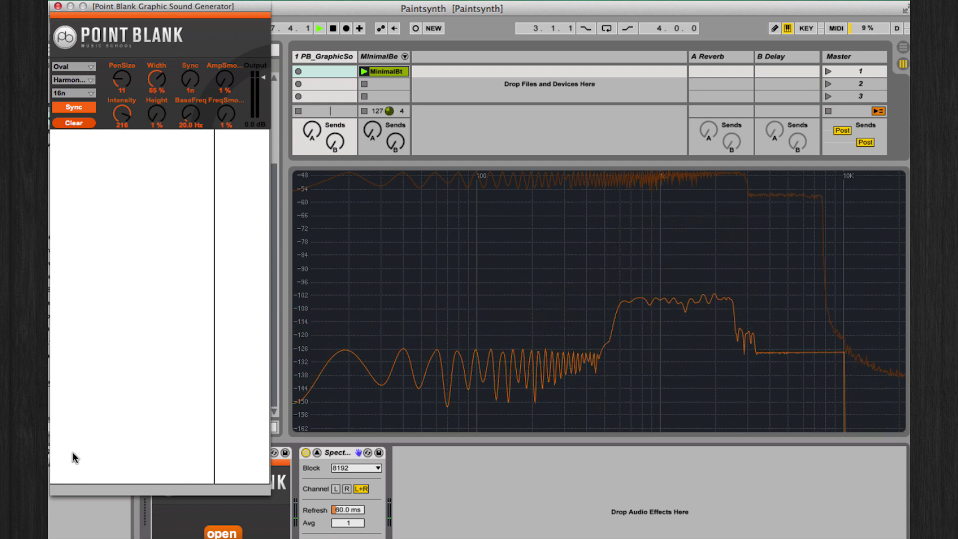
Draw a rising band of wide flat ovals along the bottom and stack more flat ovals at different heights above it.
click(84, 477)
mouse_move(84, 477)
mouse_down()
mouse_move(260, 435)
mouse_move(248, 411)
mouse_up()
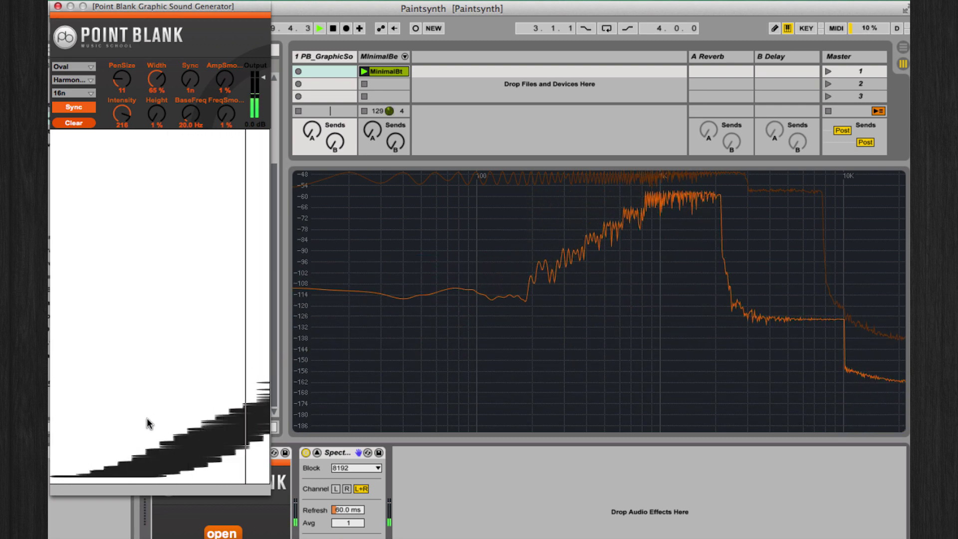
drag(76, 434, 129, 445)
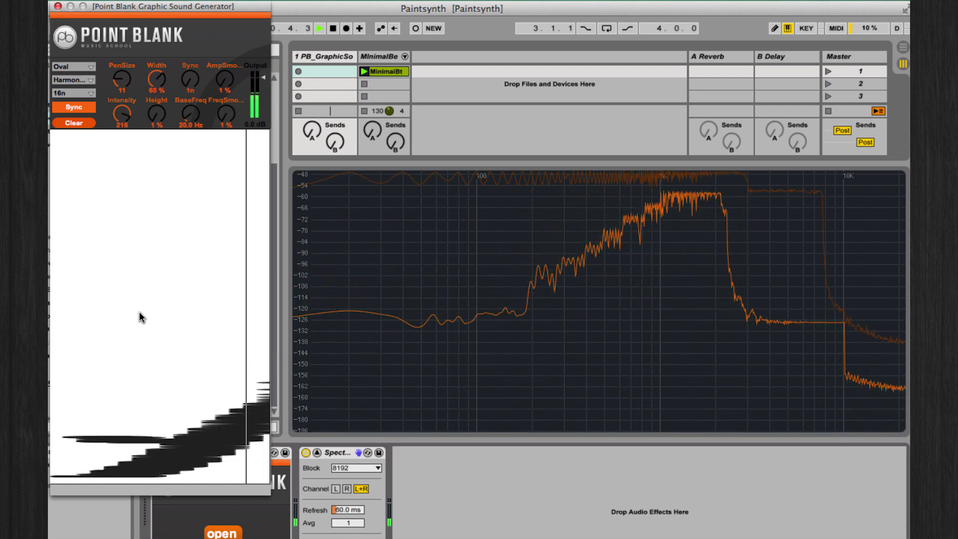
mouse_move(139, 314)
mouse_down()
mouse_move(220, 424)
mouse_move(255, 487)
mouse_up()
click(107, 389)
mouse_move(136, 210)
mouse_down()
mouse_move(137, 195)
mouse_move(176, 302)
mouse_up()
click(116, 446)
drag(137, 414, 145, 403)
drag(198, 384, 197, 308)
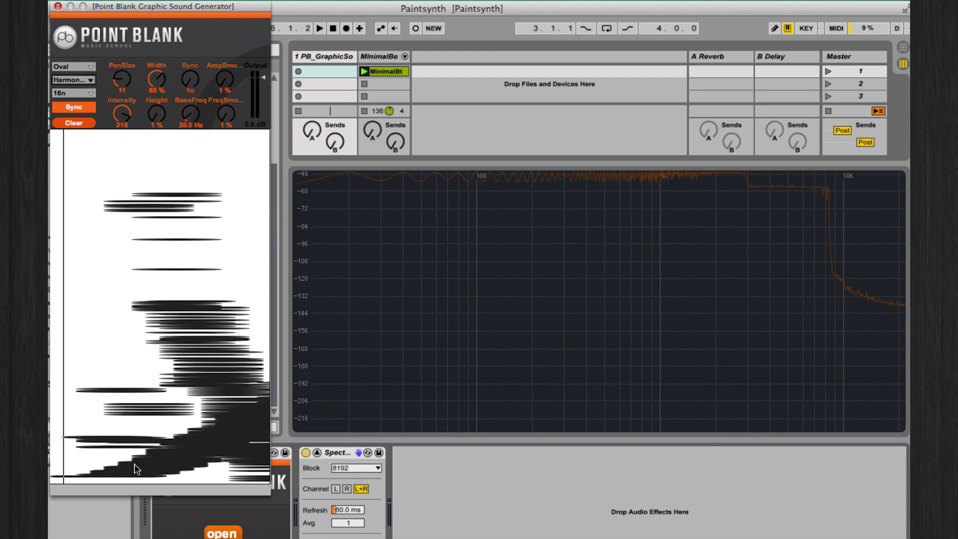
click(71, 81)
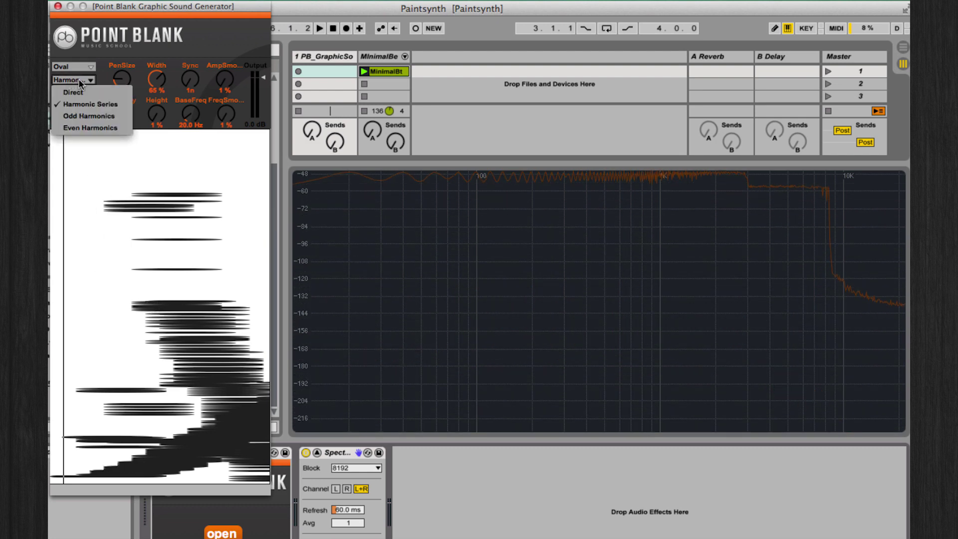
click(190, 119)
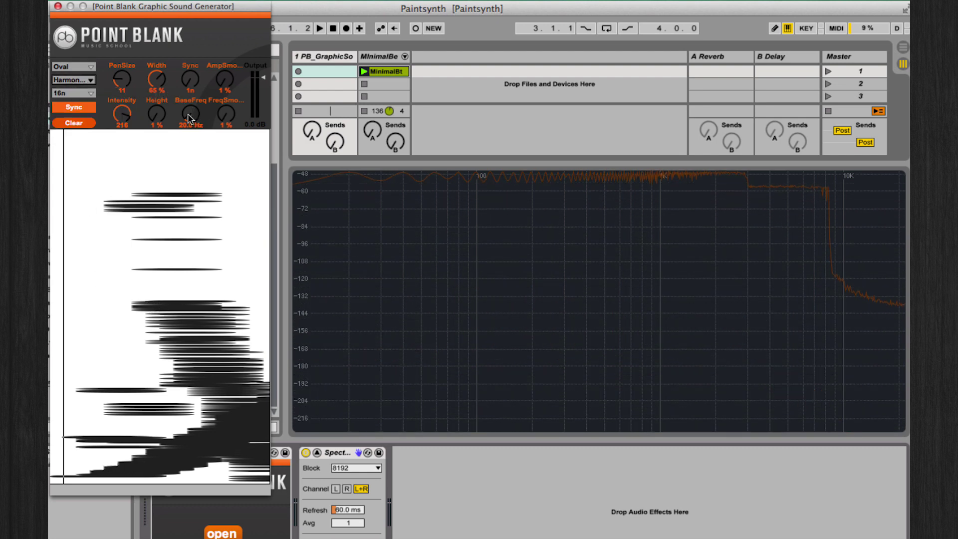
click(74, 81)
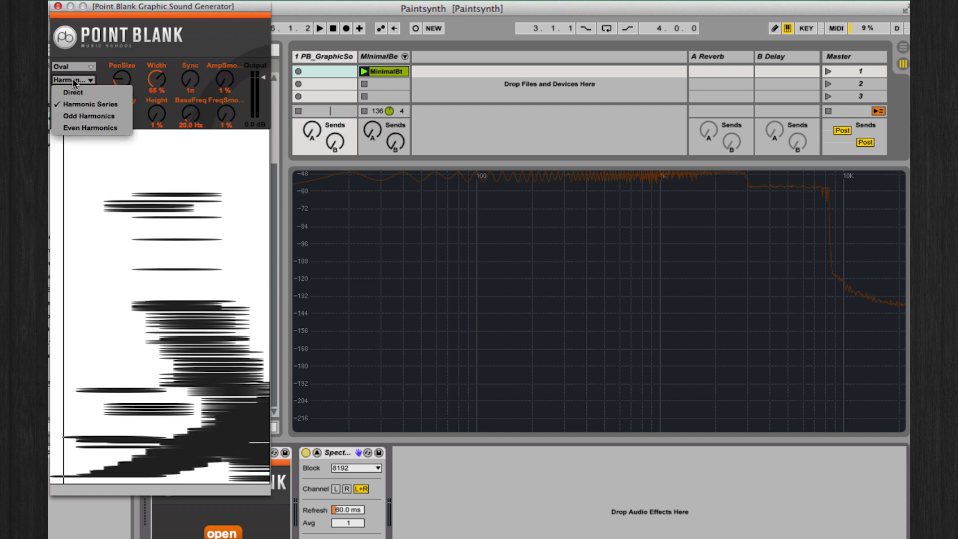
click(182, 164)
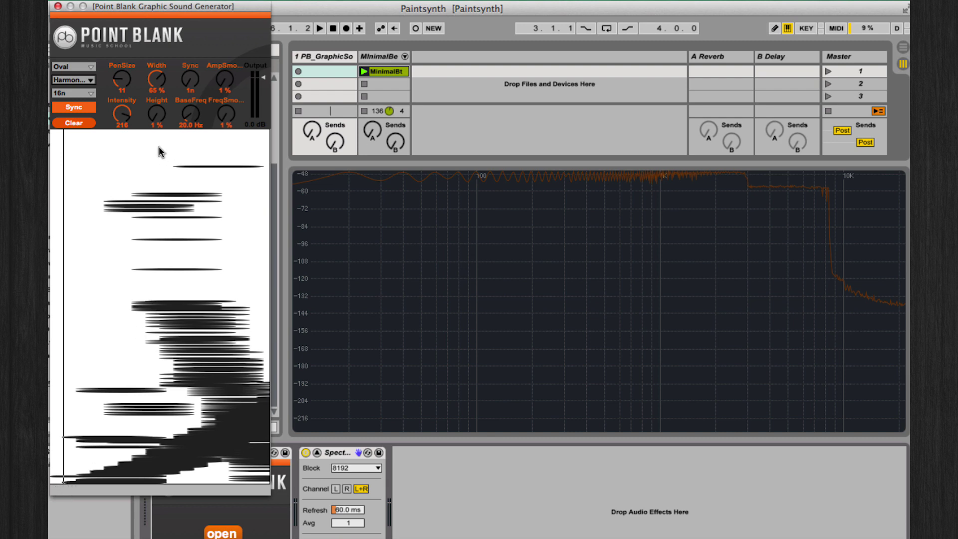
Switch the partial tuning to Odd Harmonics and clear the canvas.
click(92, 81)
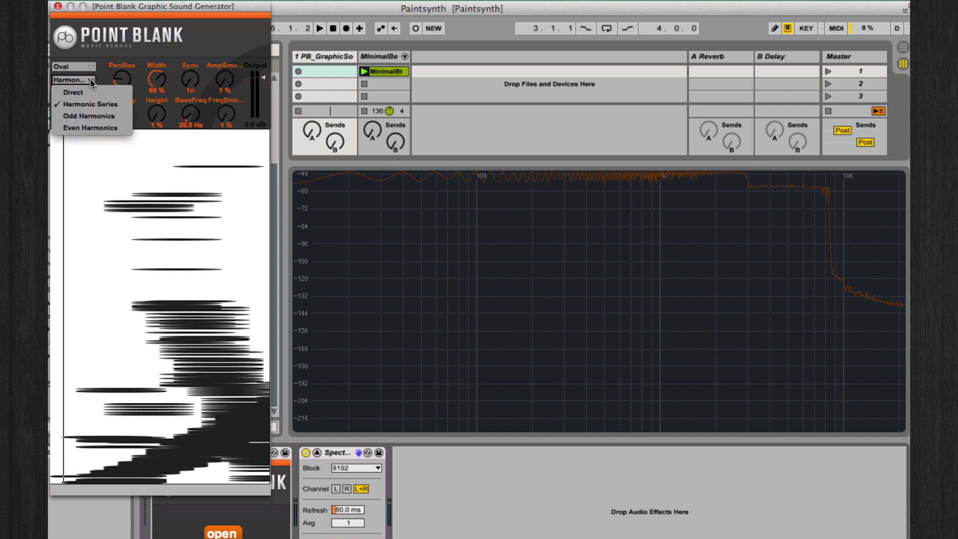
click(83, 116)
click(73, 122)
During playback, draw a low band of flat ovals rising slightly along the bottom of the canvas, and stop playback.
key(space)
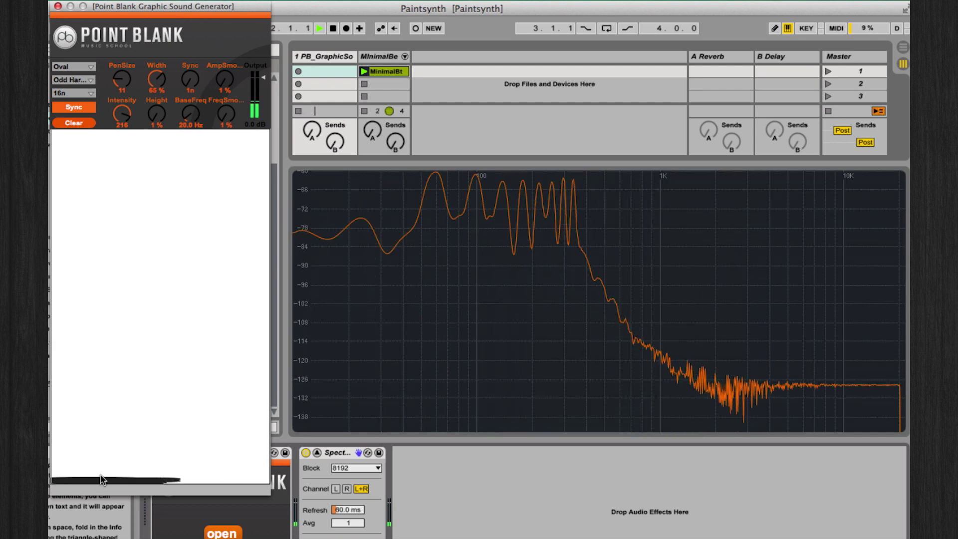
mouse_move(78, 484)
mouse_down()
mouse_move(184, 464)
mouse_move(216, 473)
mouse_move(196, 472)
mouse_up()
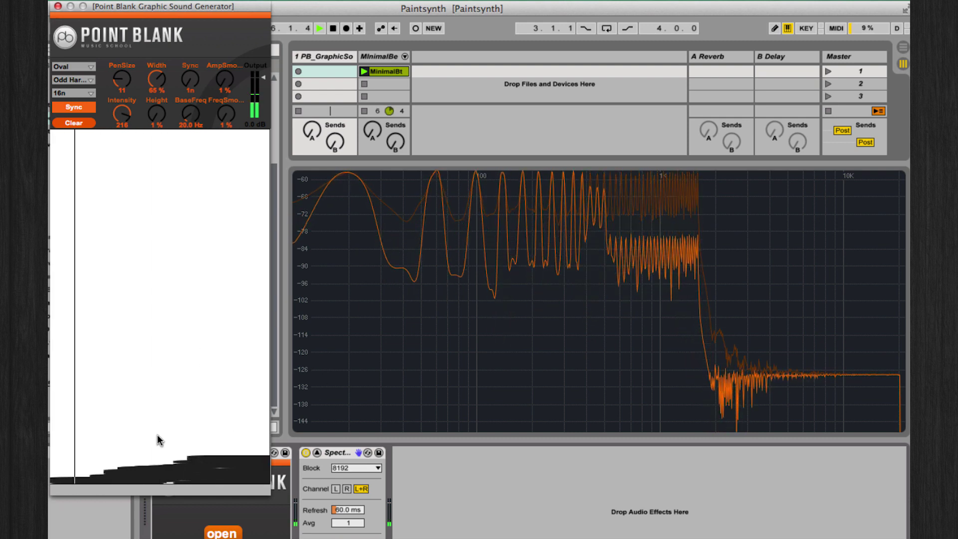
key(space)
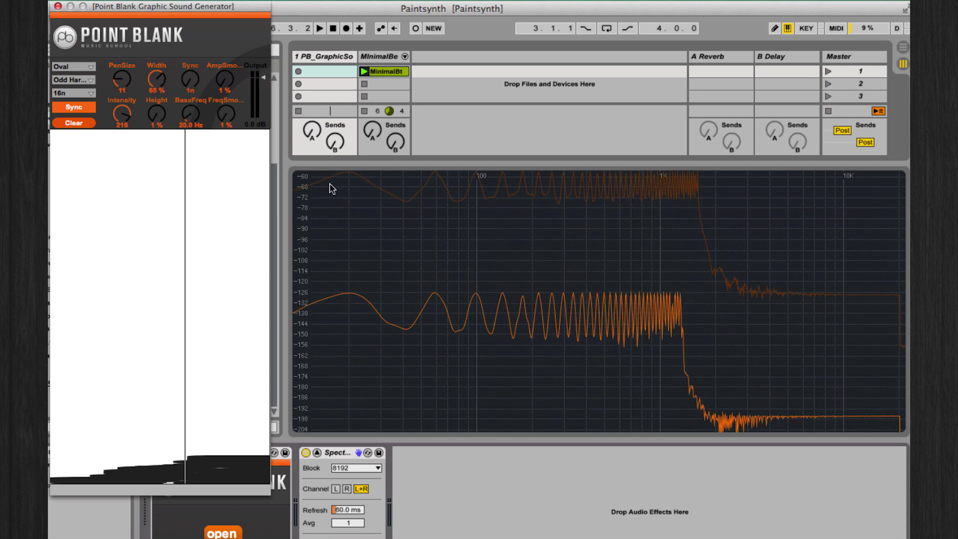
Restart playback and compare tunings by switching to Harmonic Series and back to Odd Harmonics.
key(space)
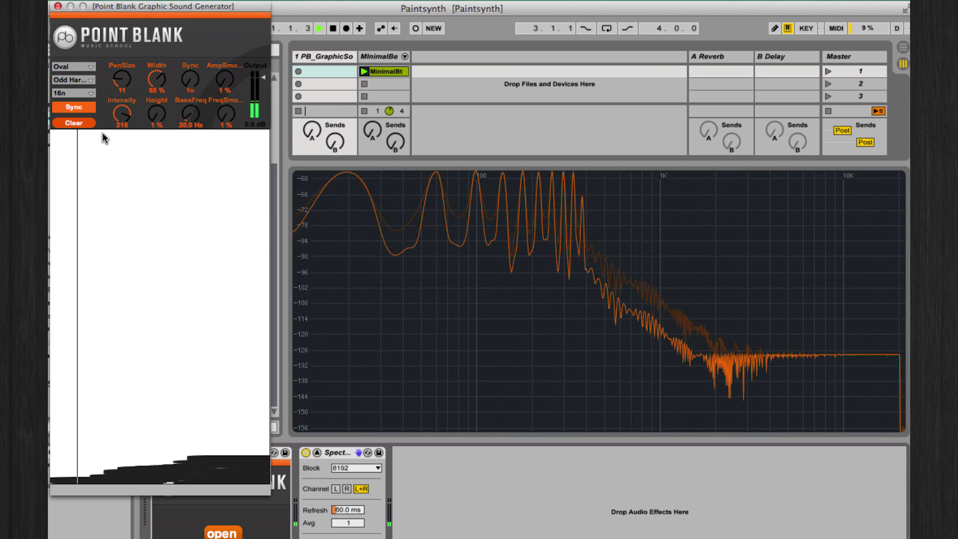
click(79, 80)
click(80, 101)
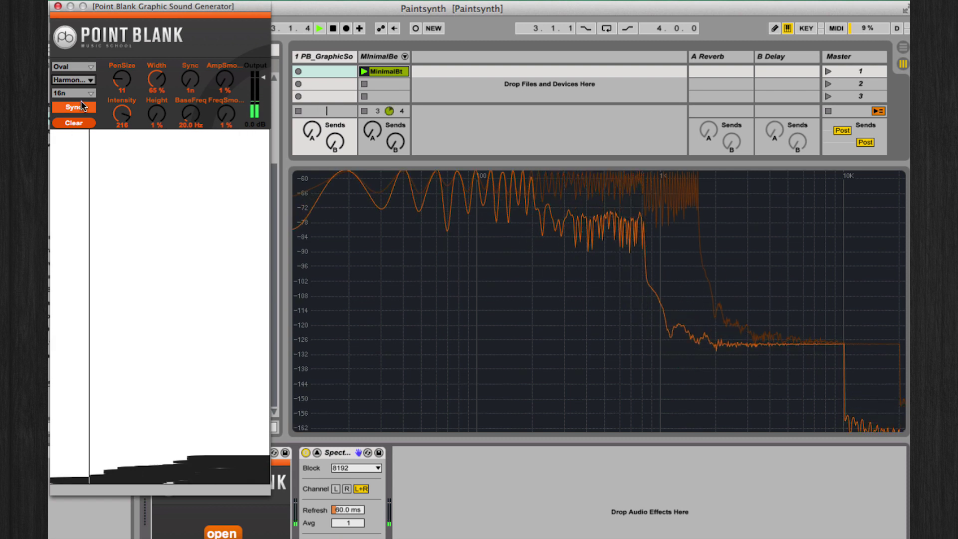
click(79, 78)
click(80, 114)
Switch the partial tuning to Even Harmonics for comparison and return it to Odd Harmonics.
click(81, 79)
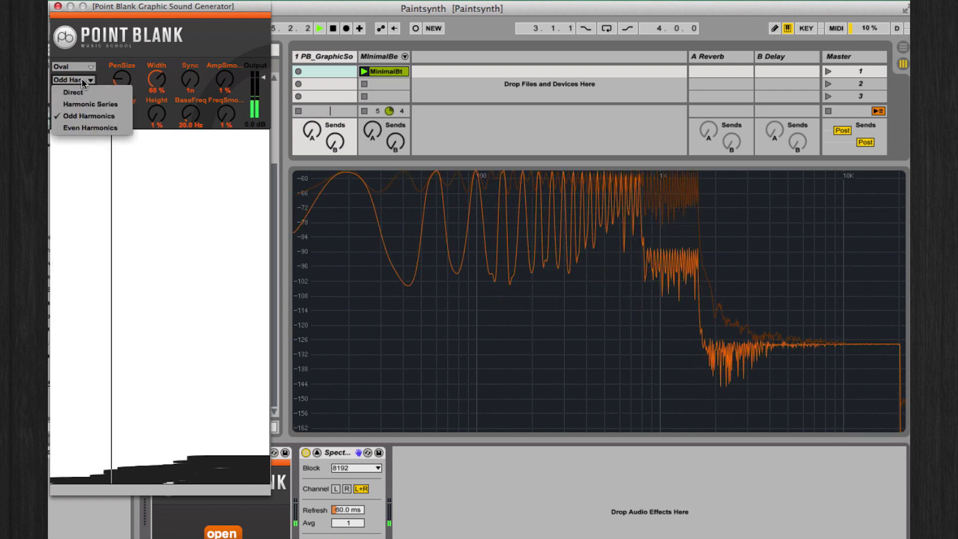
click(89, 127)
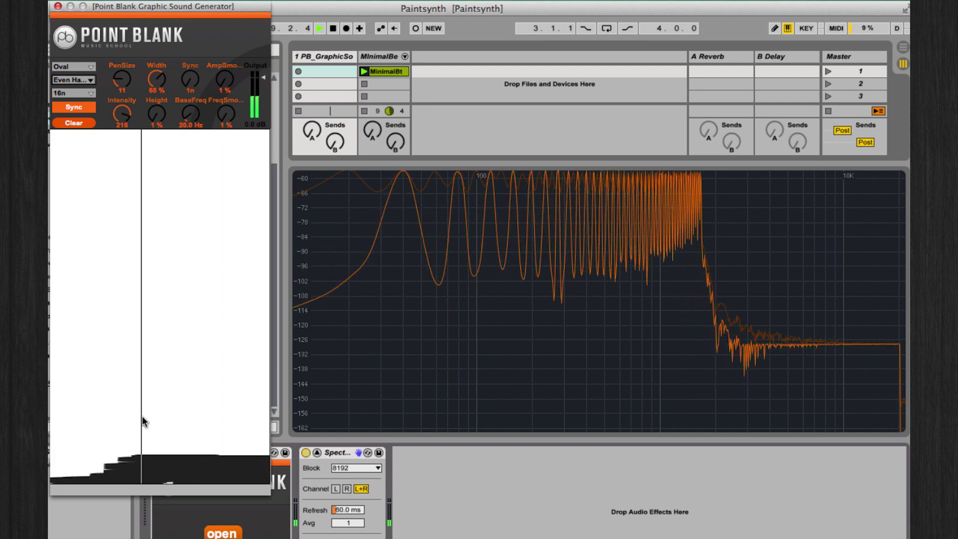
click(77, 80)
click(75, 102)
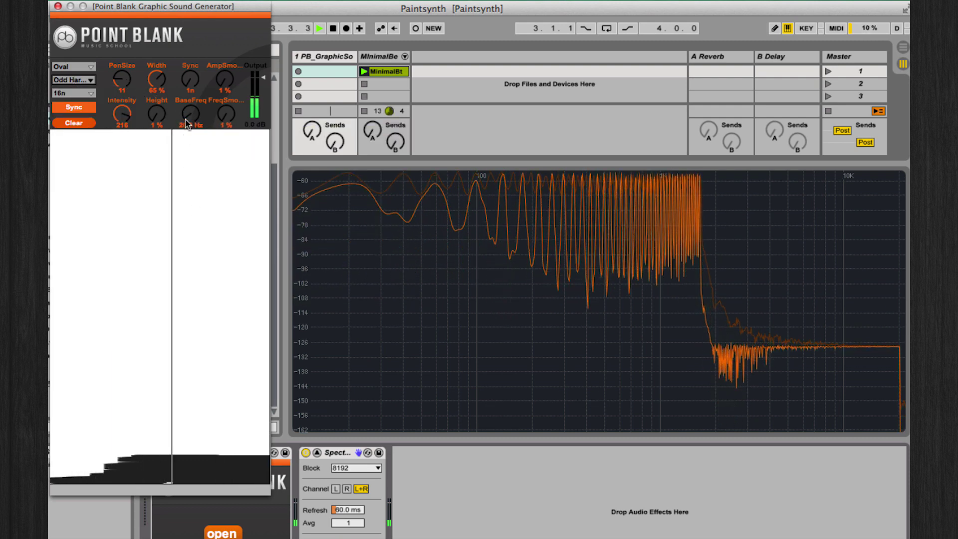
Lower the base frequency to 10.0 Hz, and raise it to 28.0 Hz.
drag(185, 120, 185, 131)
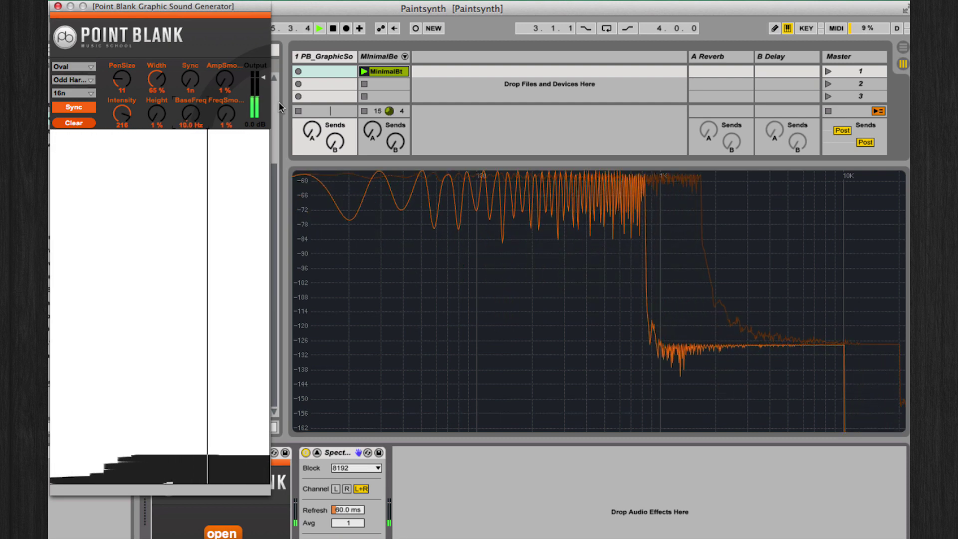
mouse_move(191, 121)
mouse_down()
mouse_move(191, 95)
mouse_move(191, 111)
mouse_up()
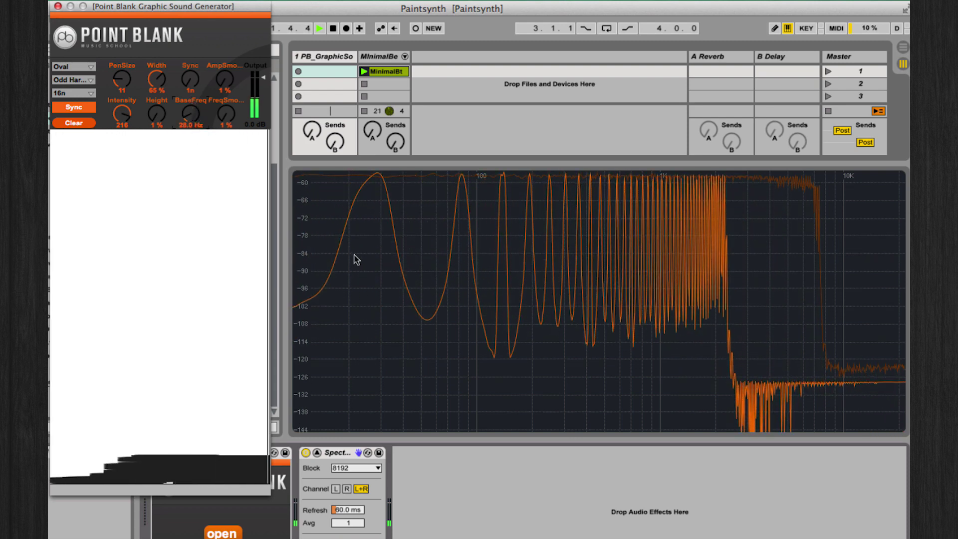
Stop playback and return the enlarged Spectrum display to its compact device view.
key(space)
double_click(370, 208)
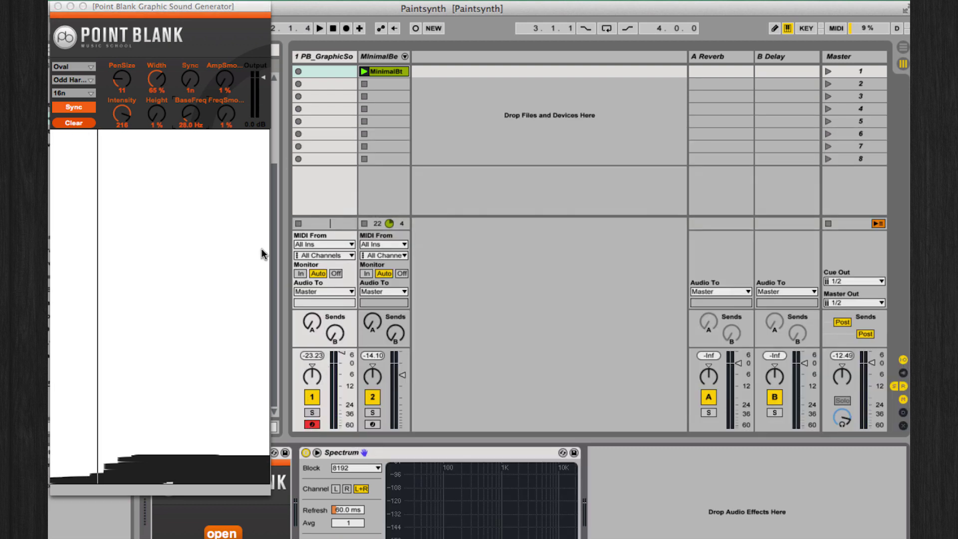
Set the generator's base frequency to 65.4 Hz with a MIDI note and audition it in playback.
key(a)
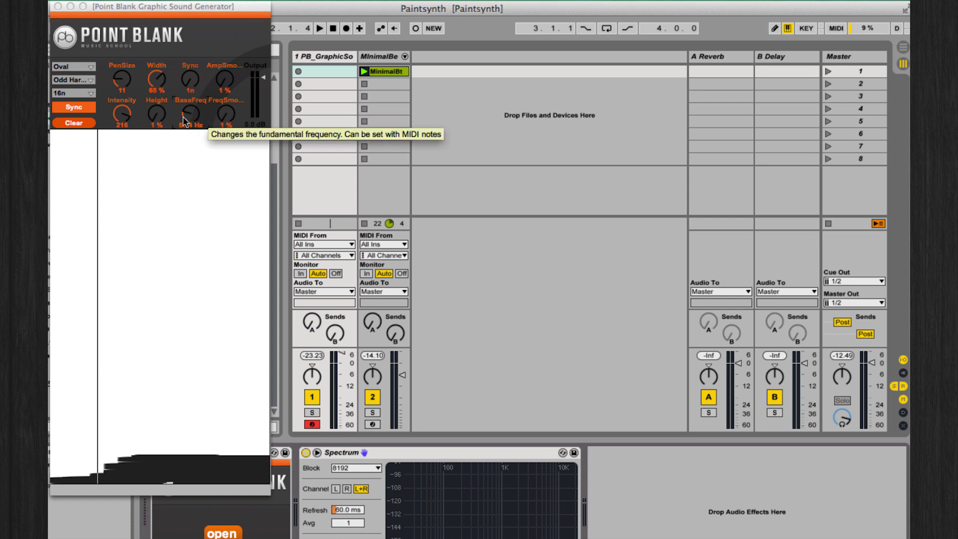
key(space)
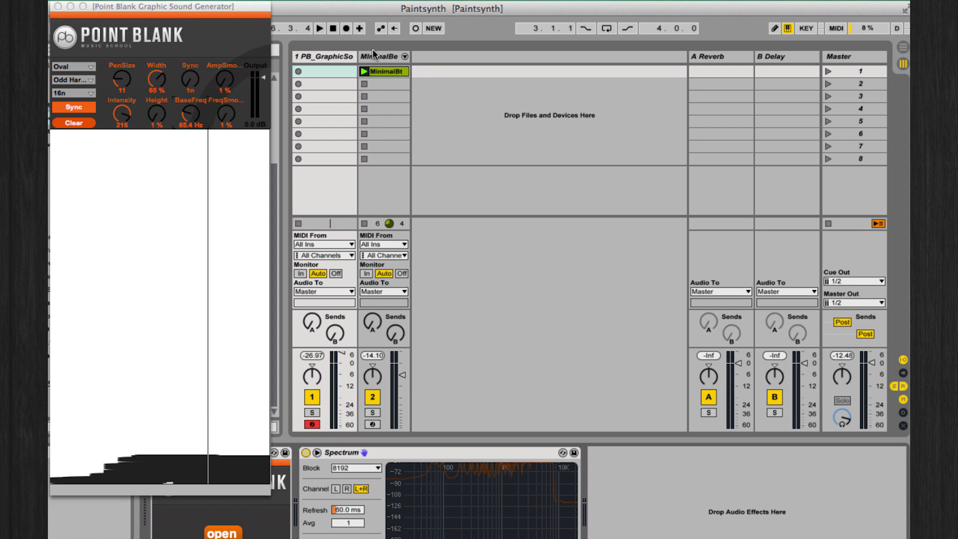
Insert an audio track after the generator track, set its input to 1-PB GraphicSoundGenerator, and arm it for recording.
click(328, 58)
key(super+t)
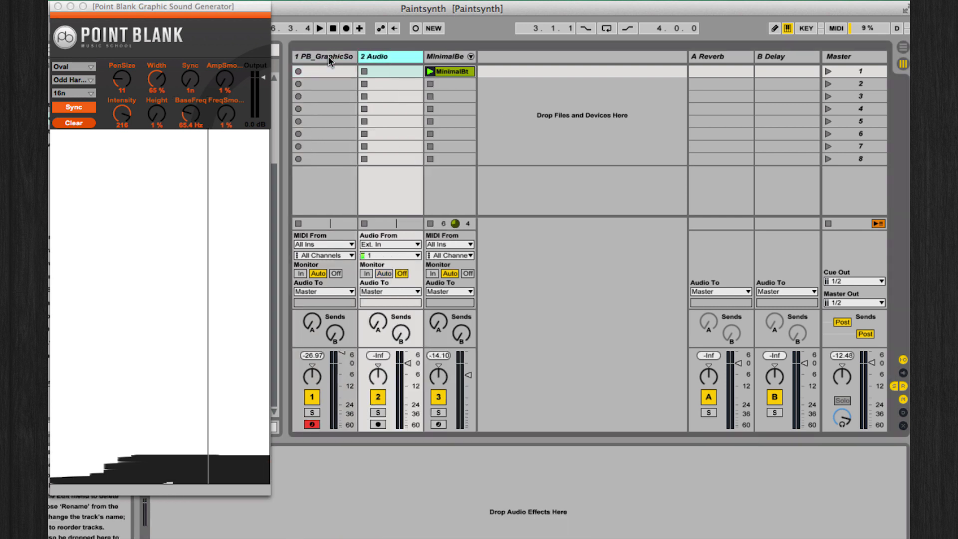
click(373, 244)
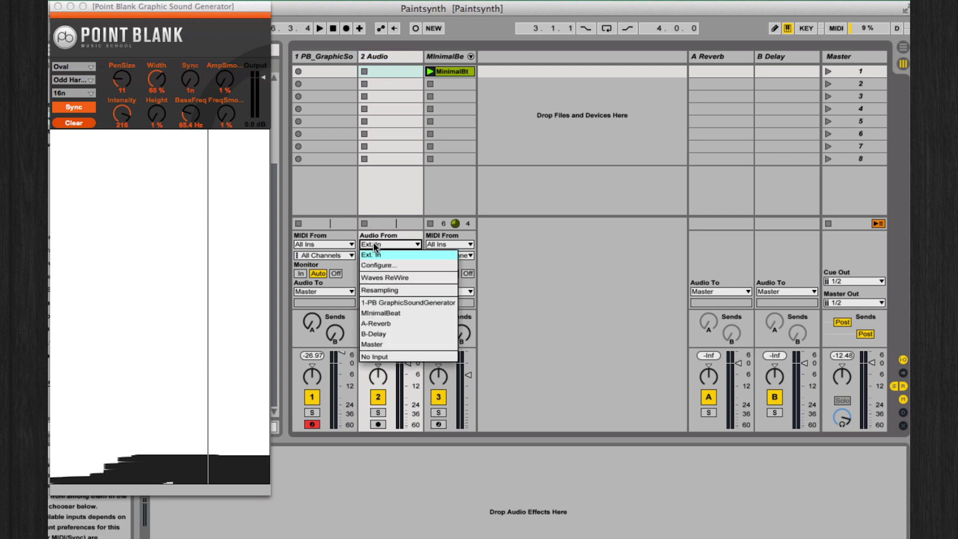
click(378, 302)
click(378, 424)
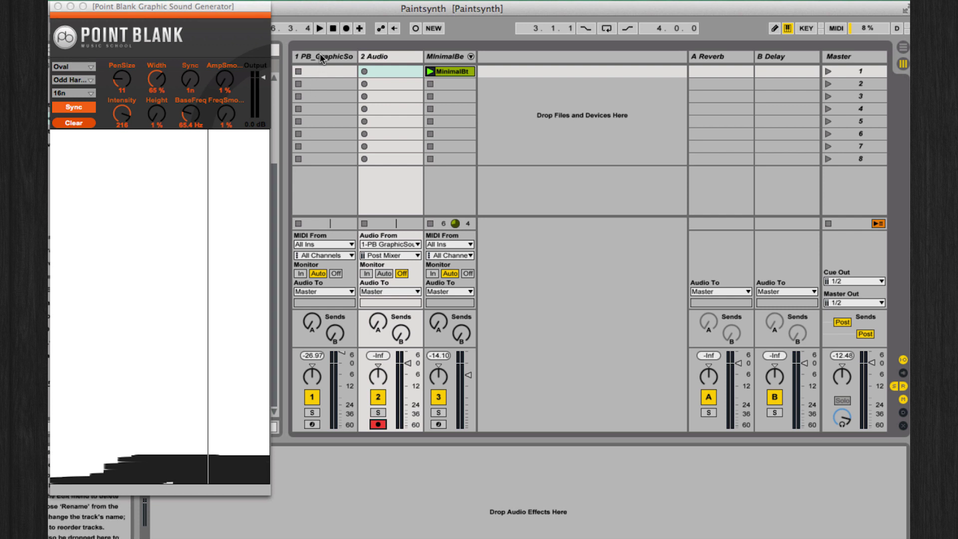
Record the generator into the audio track's first slot while painting, clearing and repainting the canvas, and open the recorded clip.
click(365, 72)
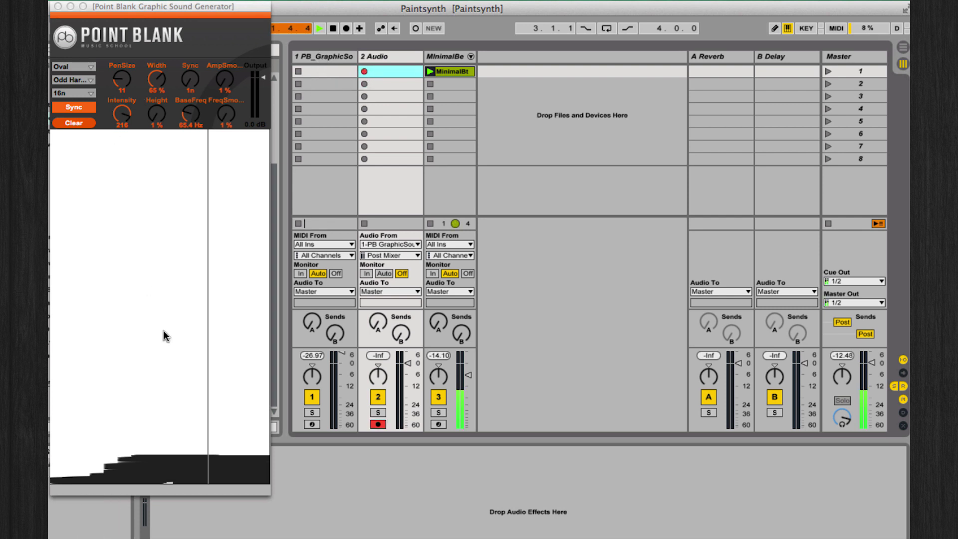
mouse_move(110, 442)
mouse_down()
mouse_move(210, 325)
mouse_move(197, 417)
mouse_move(162, 470)
mouse_move(102, 404)
mouse_move(73, 453)
mouse_move(79, 466)
mouse_move(148, 438)
mouse_move(166, 403)
mouse_move(123, 418)
mouse_move(80, 416)
mouse_move(100, 394)
mouse_up()
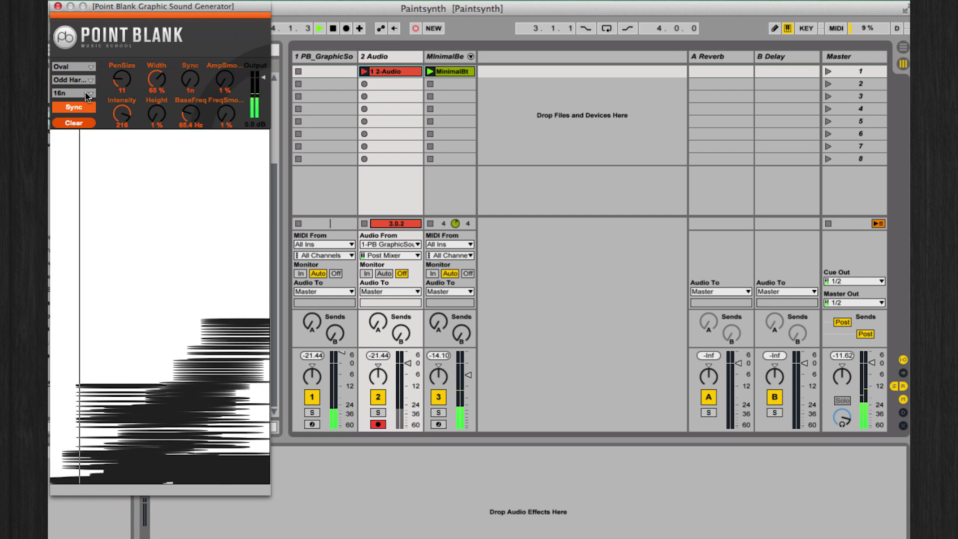
click(76, 124)
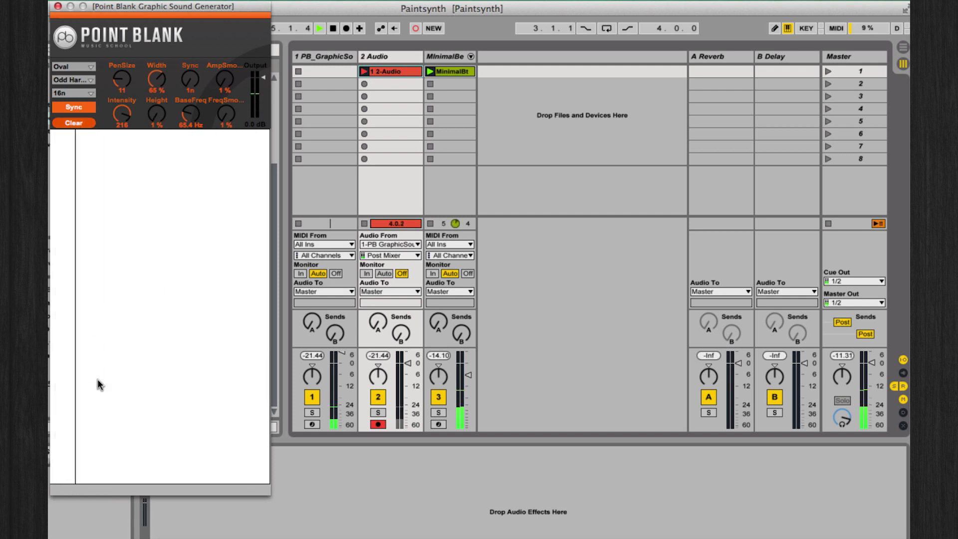
mouse_move(74, 474)
mouse_down()
mouse_move(160, 452)
mouse_move(185, 460)
mouse_move(228, 424)
mouse_move(233, 462)
mouse_move(205, 467)
mouse_move(121, 435)
mouse_move(81, 434)
mouse_move(59, 454)
mouse_move(71, 472)
mouse_move(121, 480)
mouse_move(180, 455)
mouse_up()
key(space)
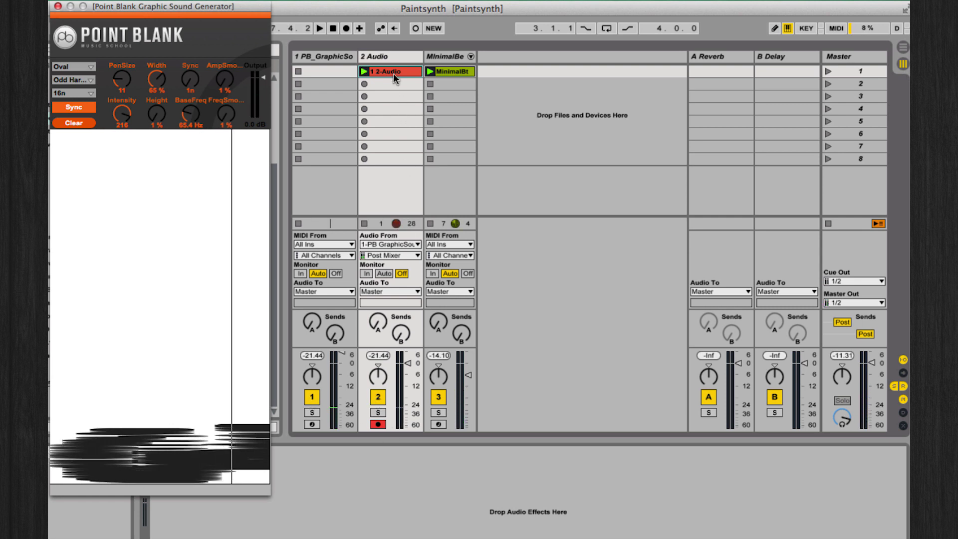
double_click(393, 74)
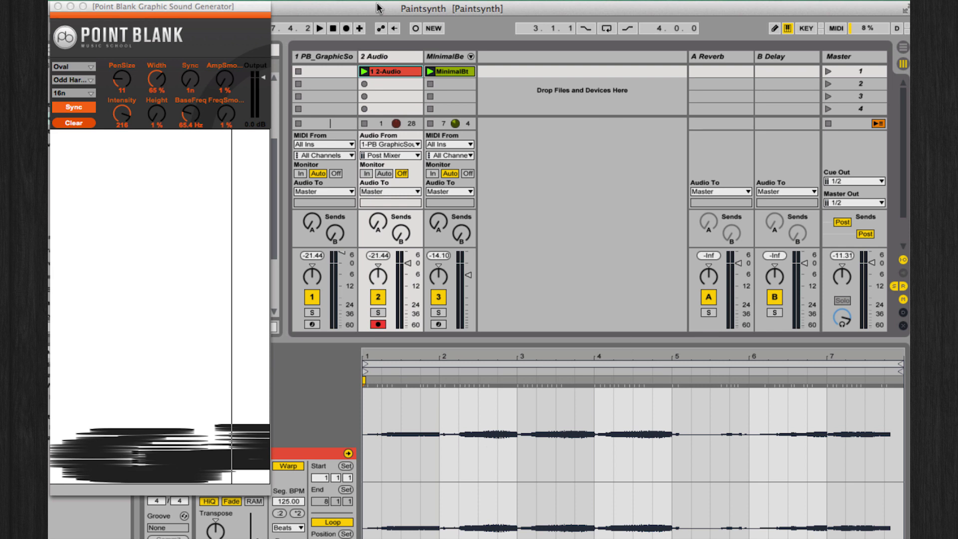
Deactivate the 2 Audio track and enlarge the Spectrum display on the generator track.
click(339, 59)
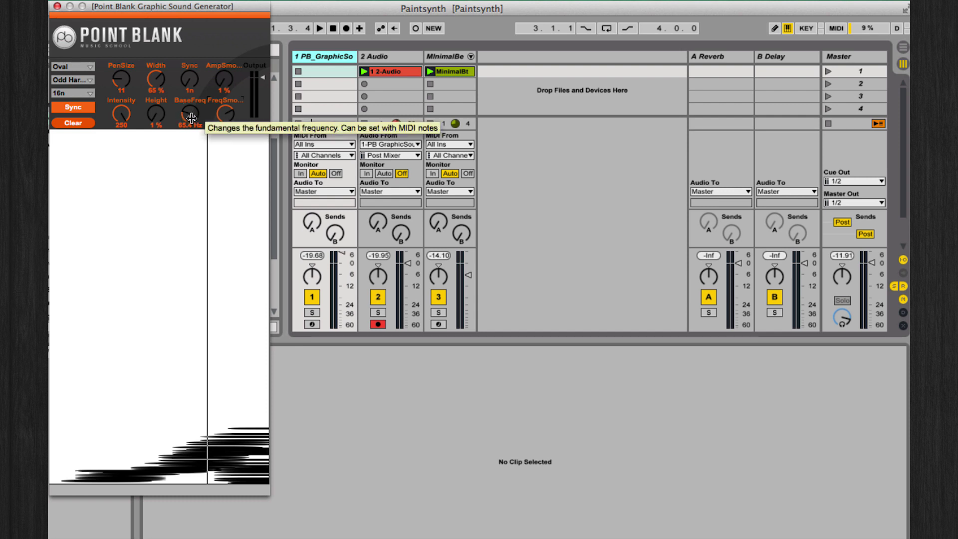
click(377, 296)
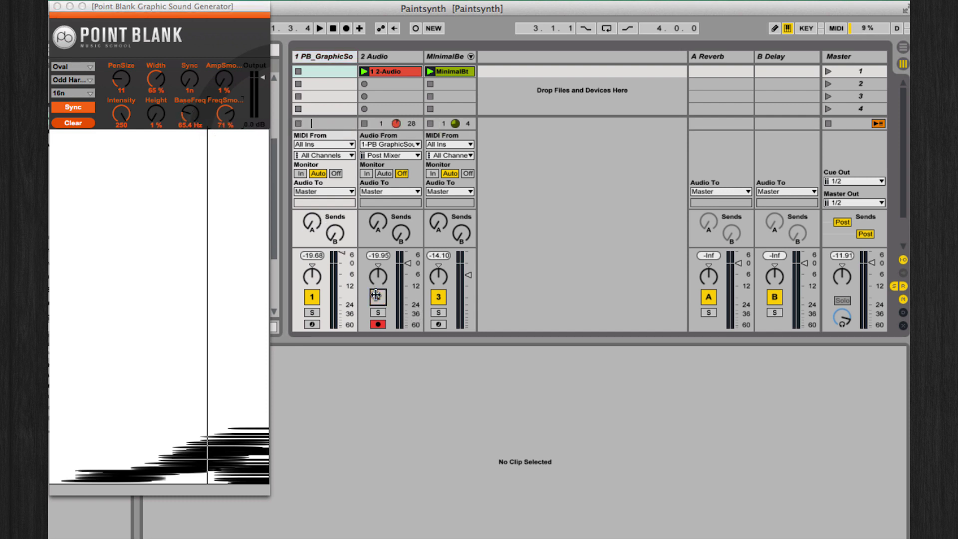
double_click(345, 56)
double_click(493, 518)
Start playback, lower the base frequency to 20.0 Hz, and reduce the frequency smoothing to 1 %.
key(space)
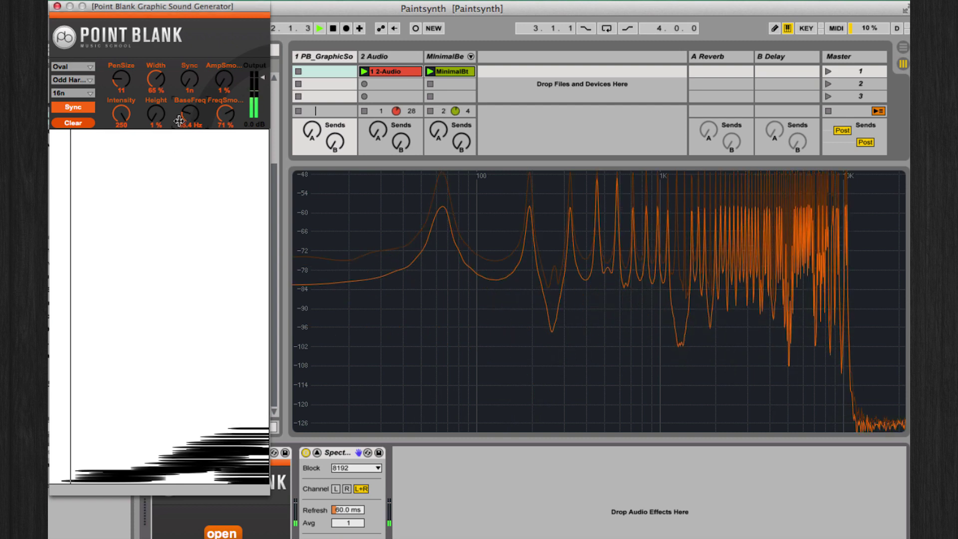
drag(177, 121, 175, 137)
drag(223, 115, 188, 73)
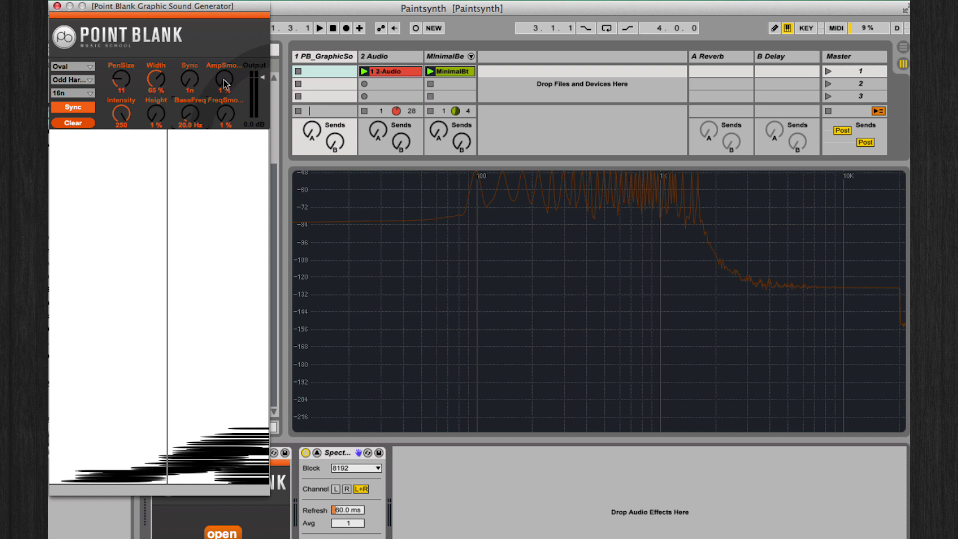
Switch the generator to NoSync, slow its scan rate to 0.01 Hz, and turn Sync back on.
click(67, 107)
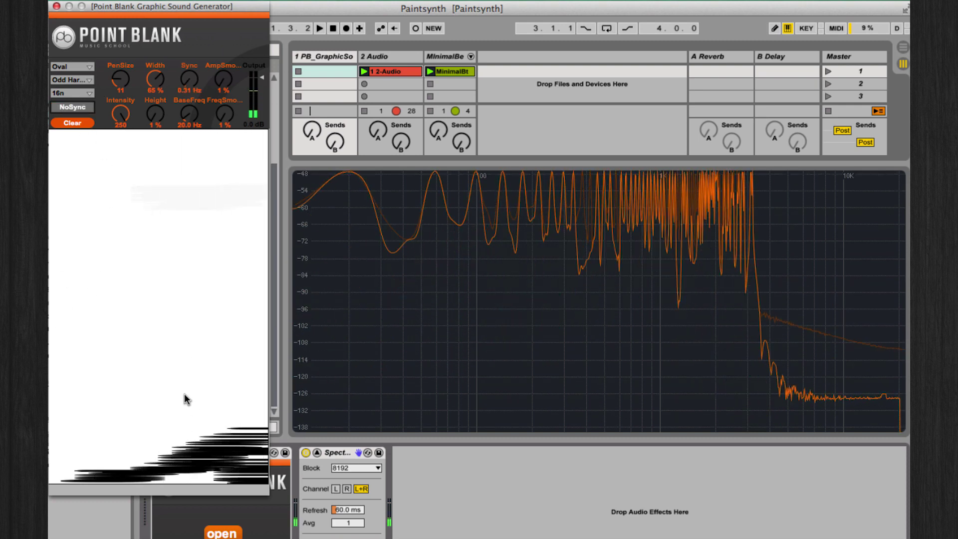
drag(188, 78, 187, 81)
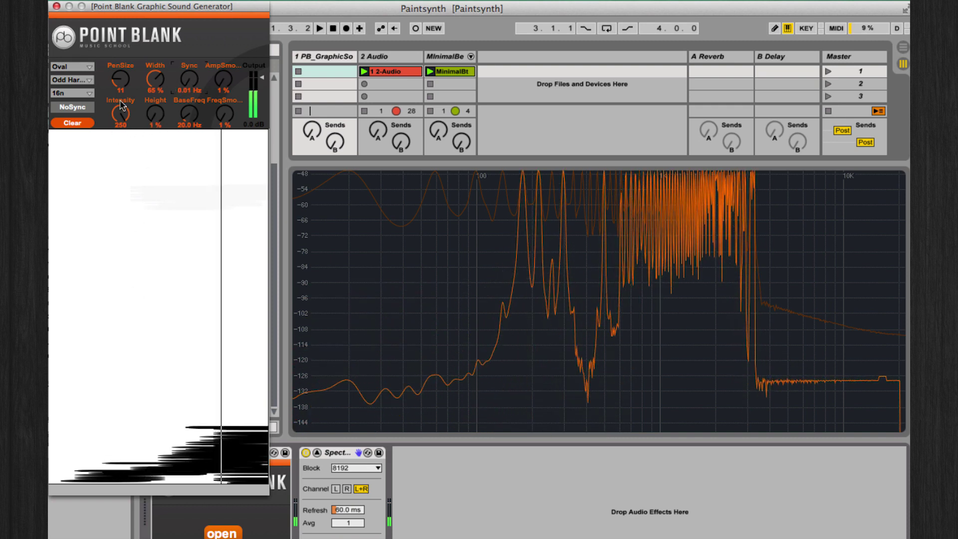
click(74, 107)
Set the partial tuning to Direct and paint a rising diagonal Oval stroke from the canvas's lower left to its right side.
click(73, 79)
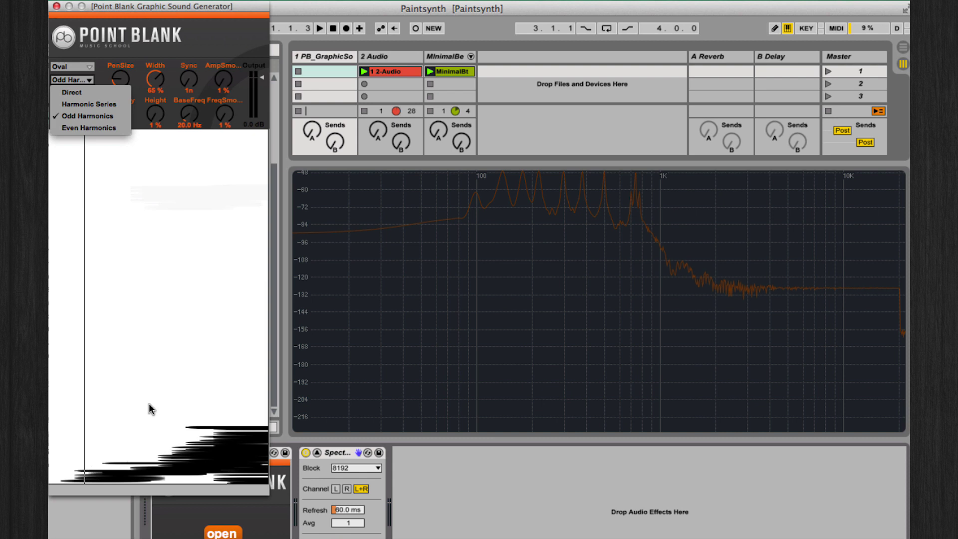
click(86, 93)
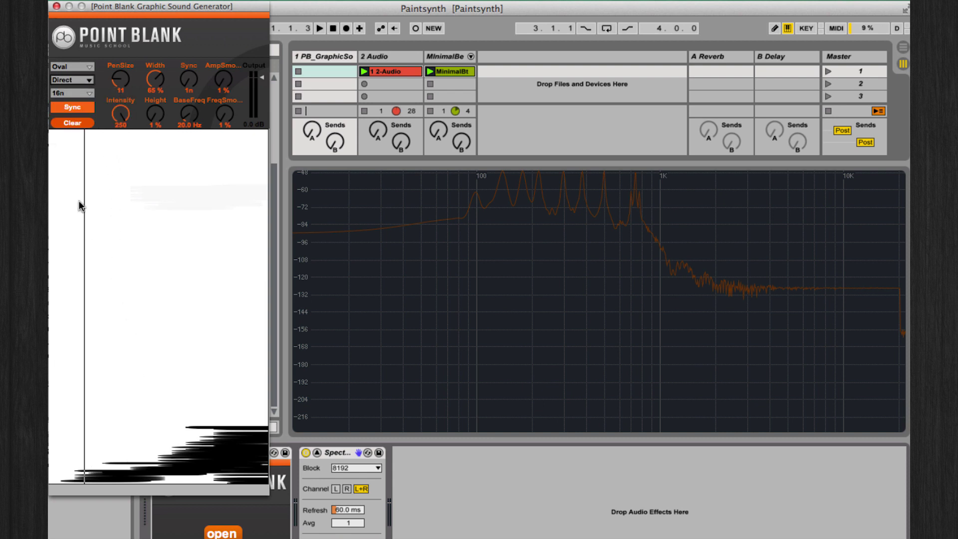
click(78, 81)
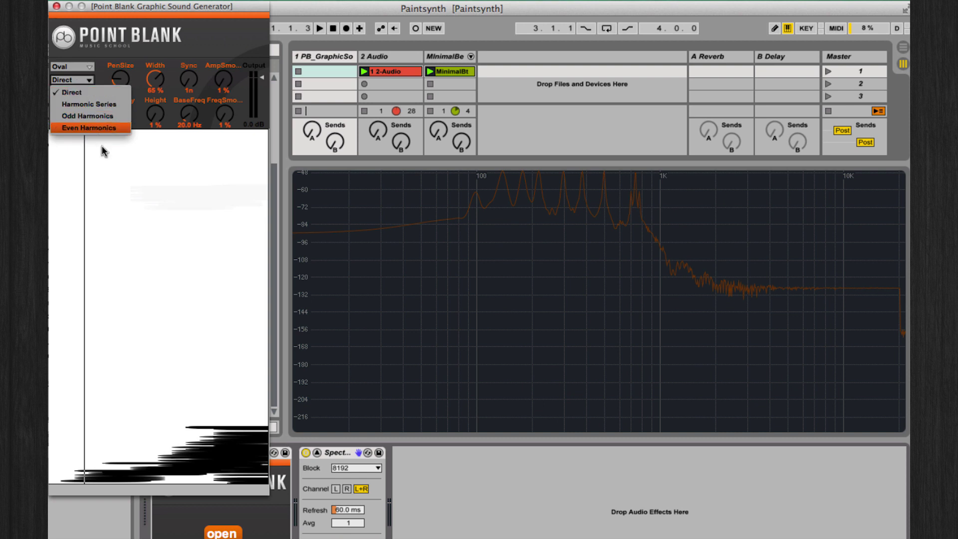
click(133, 333)
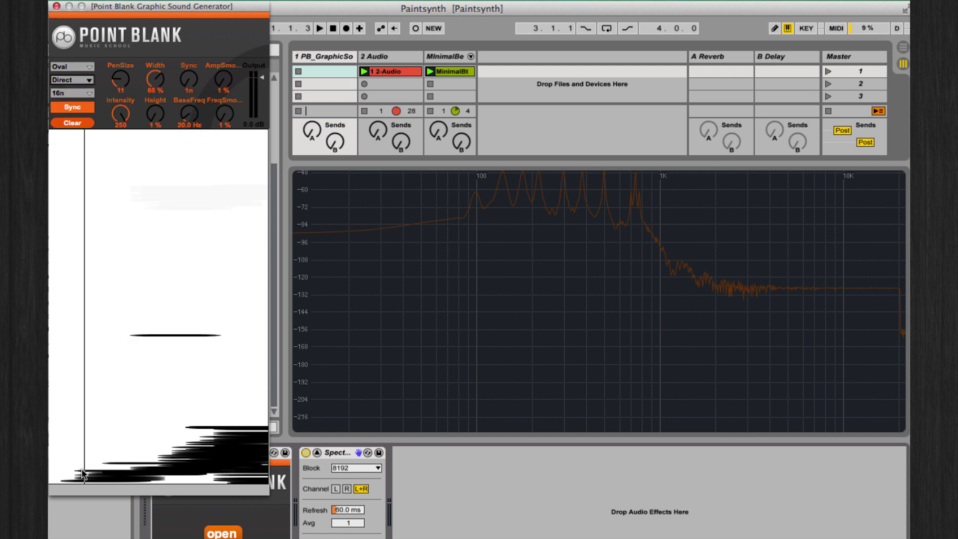
drag(68, 482, 229, 294)
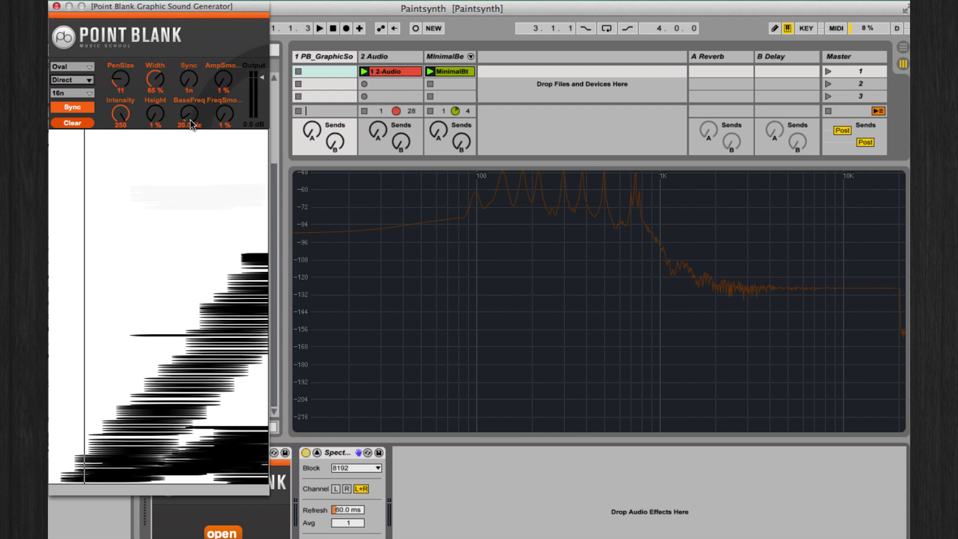
During playback, raise the base frequency to 250 Hz and paint a rising stroke in the upper right of the canvas.
key(space)
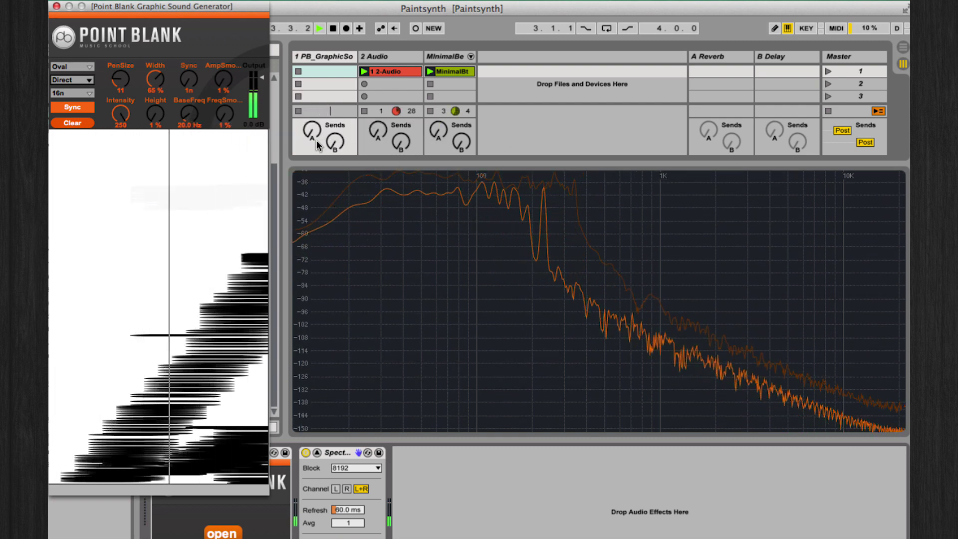
drag(190, 113, 196, 35)
drag(145, 190, 228, 136)
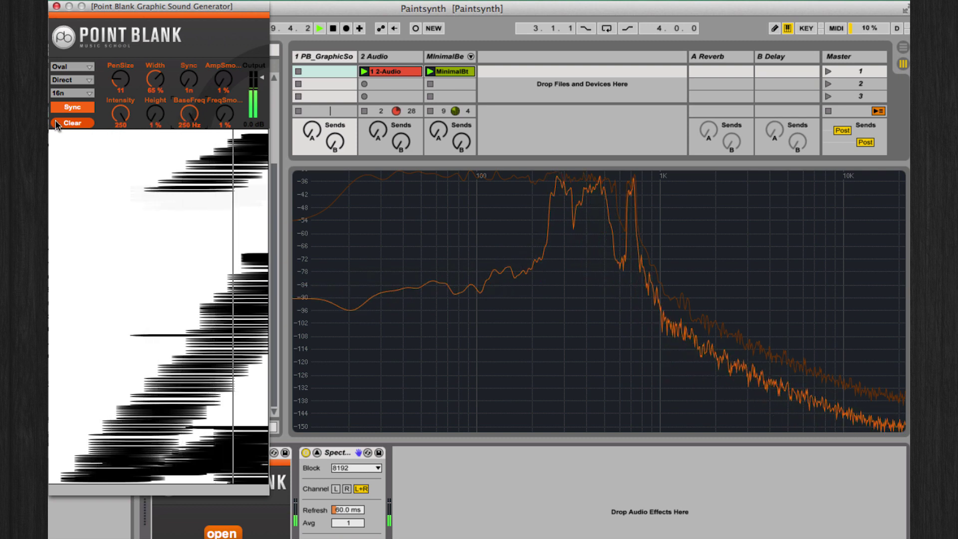
key(space)
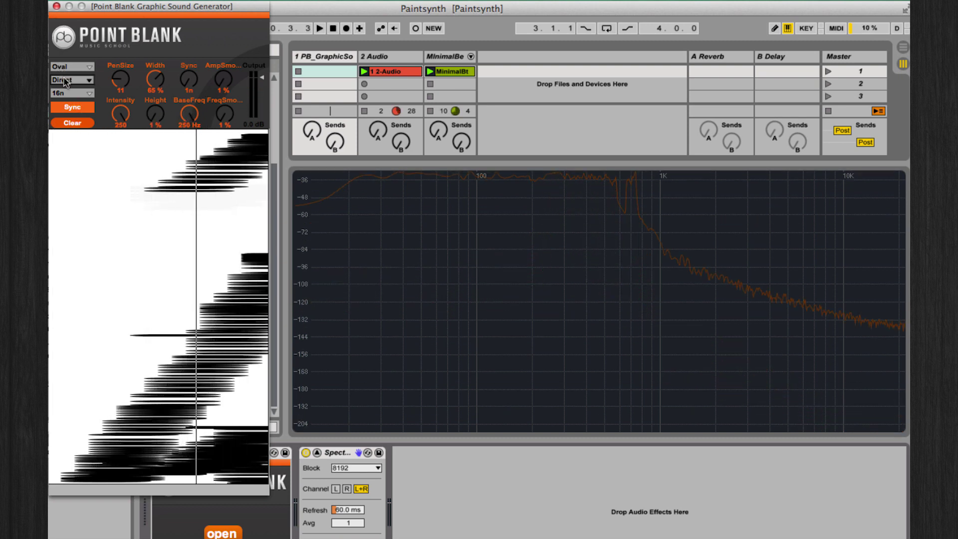
Switch the partial tuning to Harmonic Series, restart playback, and lower the base frequency to 10.0 Hz.
click(69, 81)
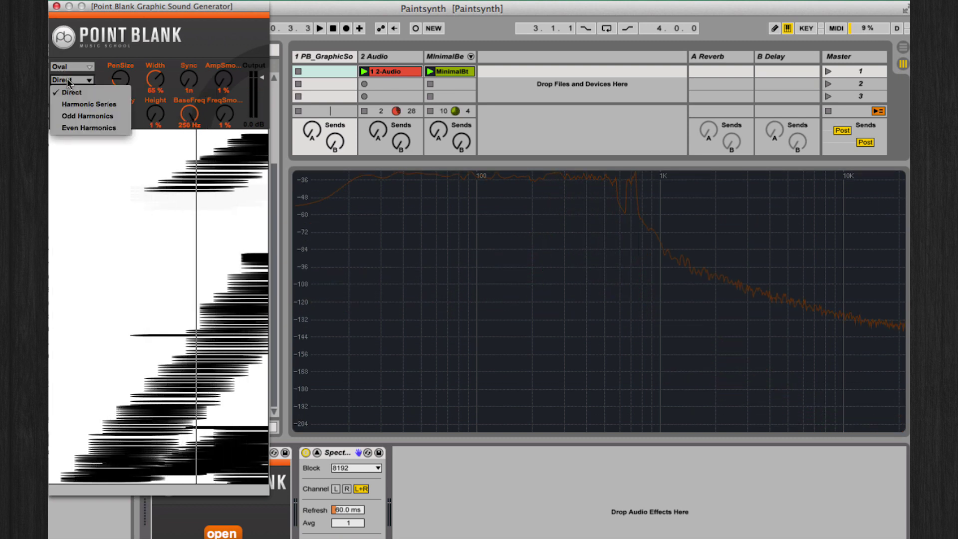
click(73, 104)
key(space)
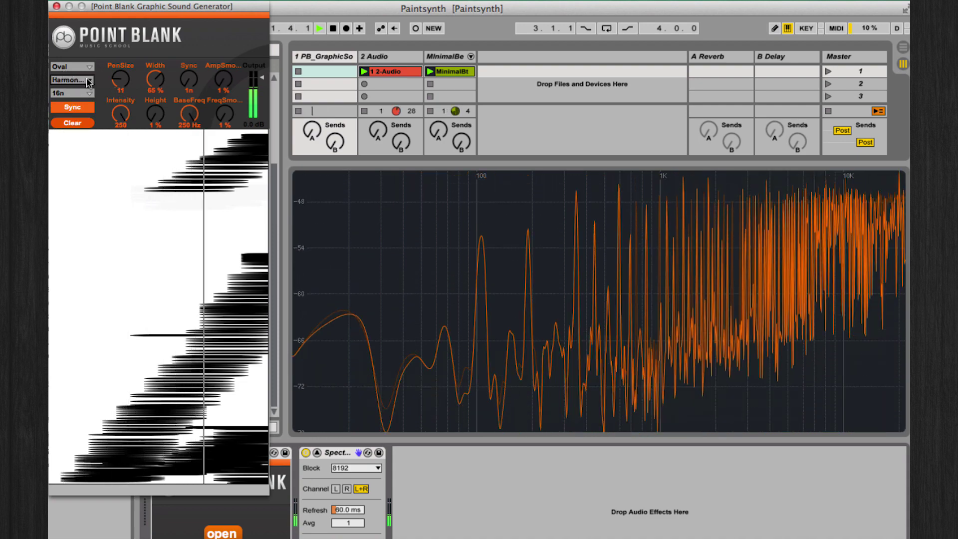
drag(188, 115, 164, 246)
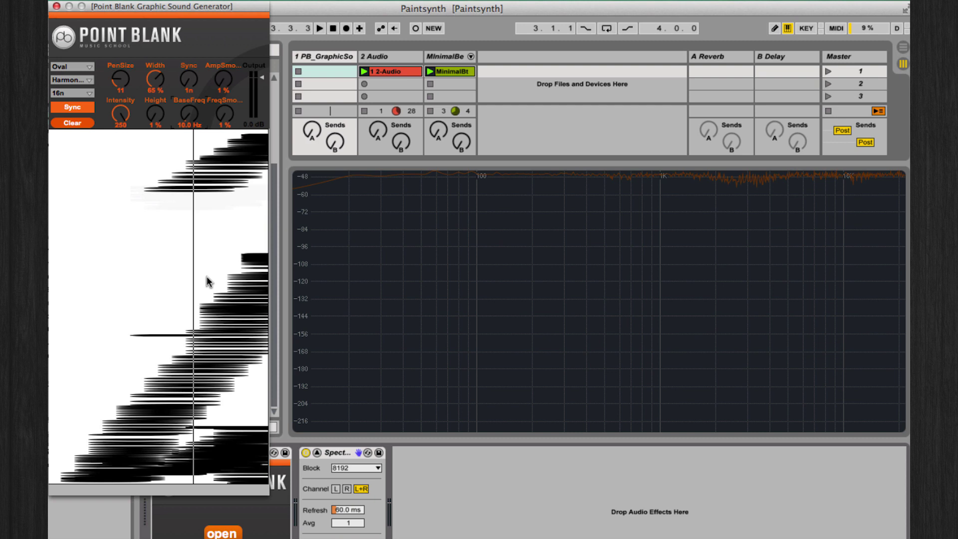
Clear the canvas, draw a thin rising line across it with the Pencil at pen size 1, and play it.
click(76, 123)
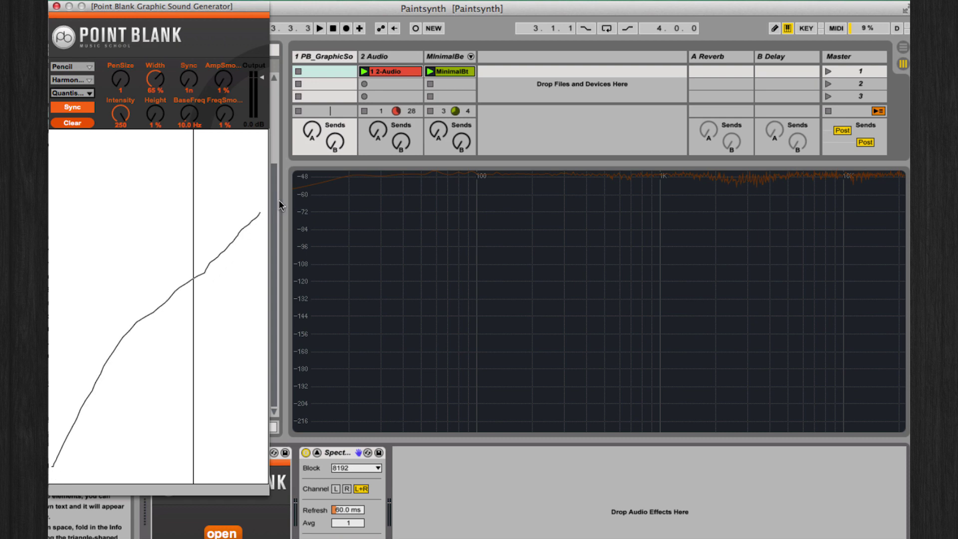
key(space)
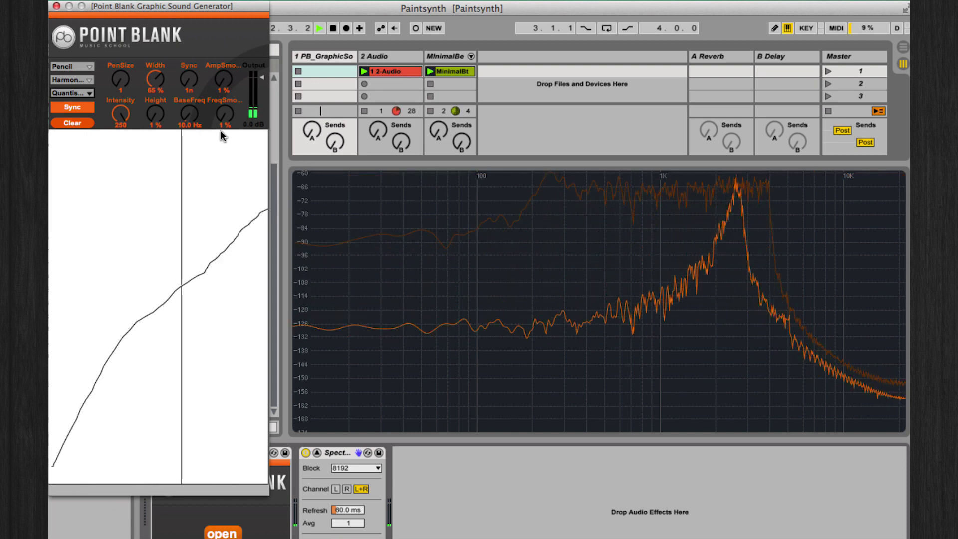
Raise the base frequency to 82.0 Hz and on to 132 Hz while the pencil line plays.
drag(196, 119, 190, 95)
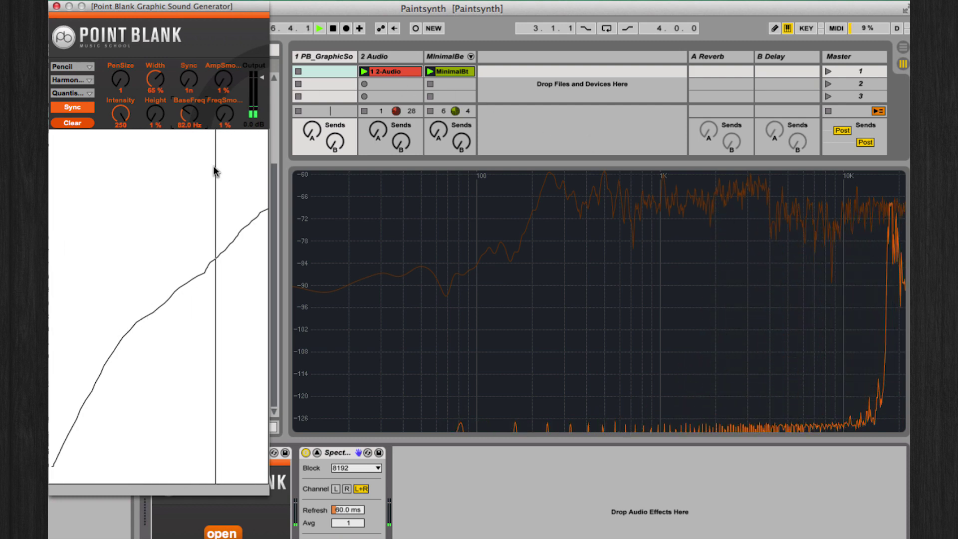
drag(188, 122, 188, 118)
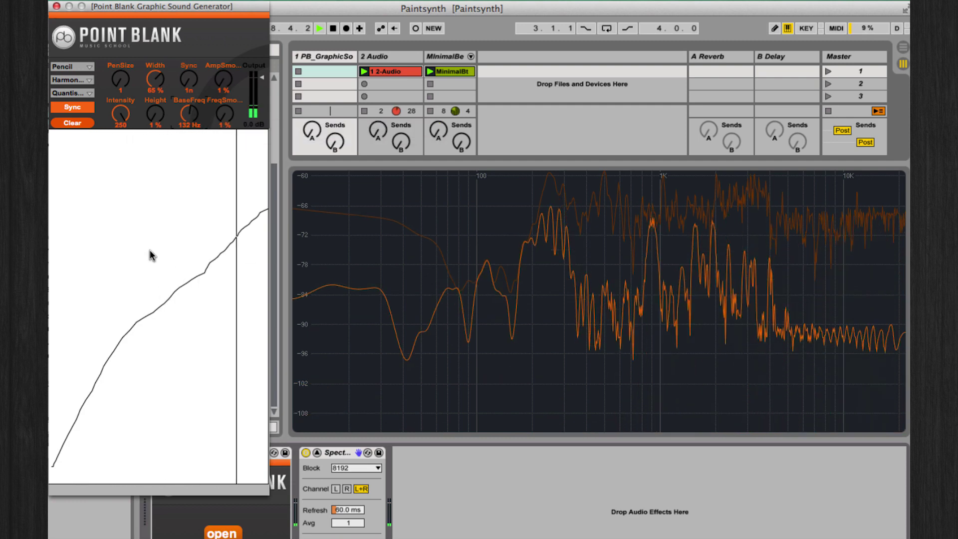
Increase the pen size to 21 and scribble thick freehand strokes across the middle of the canvas.
drag(120, 79, 109, 48)
mouse_move(63, 315)
mouse_down()
mouse_move(93, 269)
mouse_move(155, 247)
mouse_move(196, 279)
mouse_move(108, 343)
mouse_move(181, 262)
mouse_move(229, 273)
mouse_move(227, 335)
mouse_move(177, 344)
mouse_move(205, 354)
mouse_up()
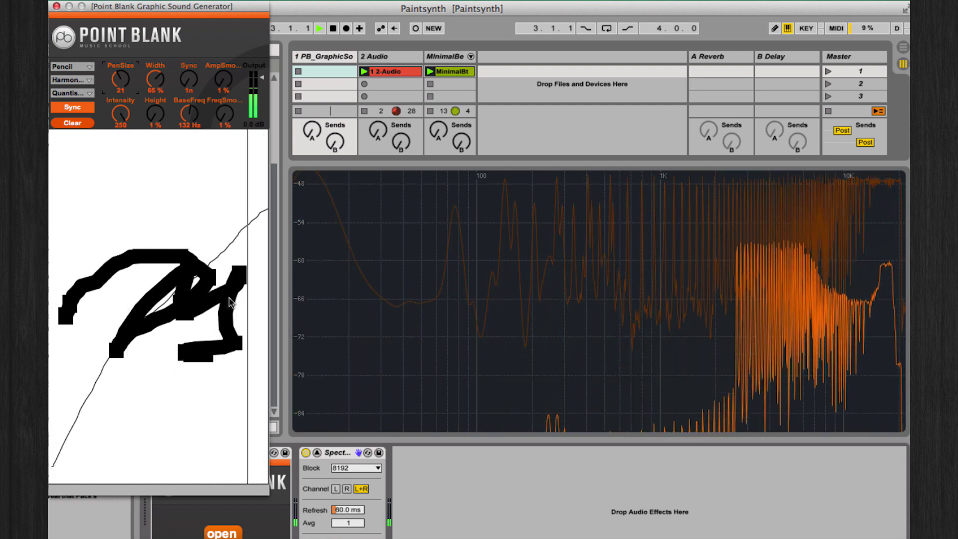
mouse_move(214, 259)
mouse_down()
mouse_move(233, 240)
mouse_move(251, 264)
mouse_up()
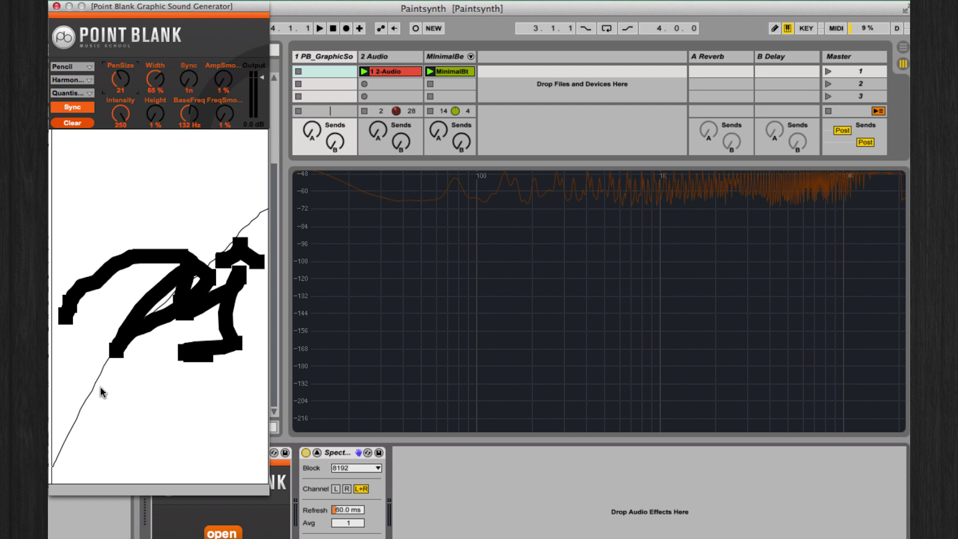
Switch the drawing tool to OvalFollow, clear the canvas, reduce the width to 10 %, and draw winding oval trails.
click(72, 67)
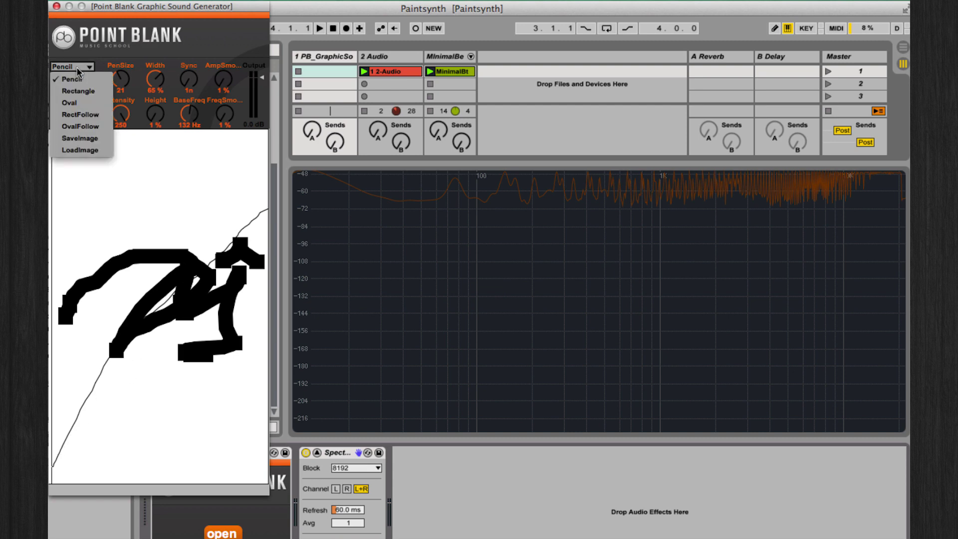
click(75, 127)
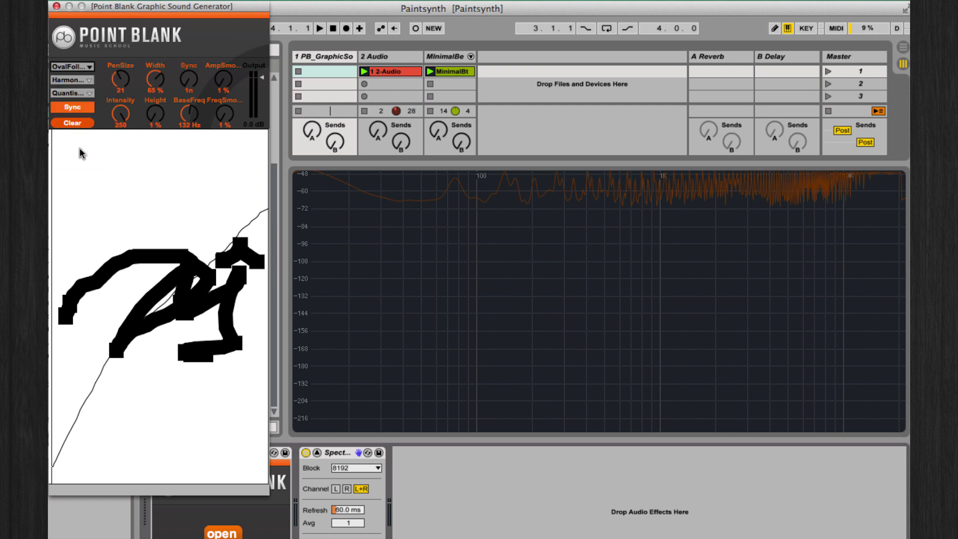
click(72, 123)
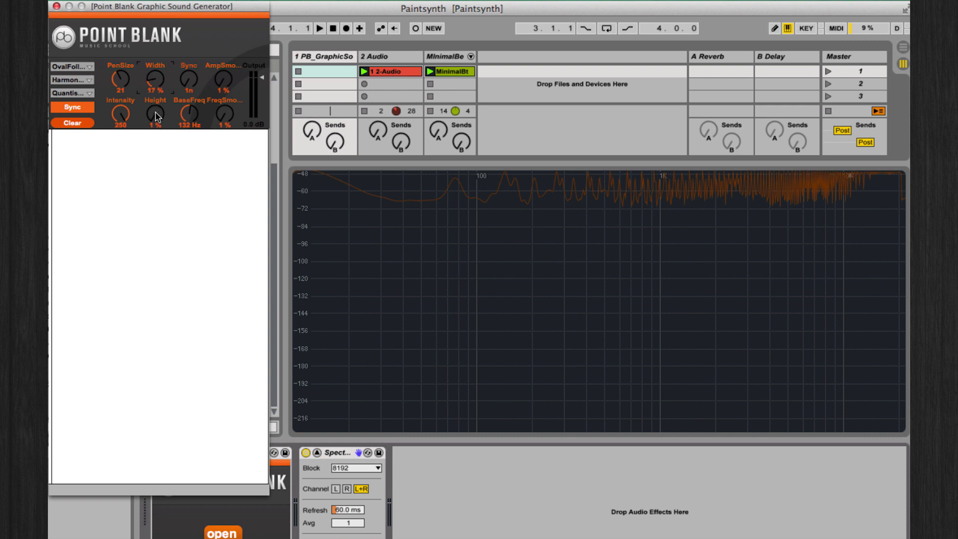
mouse_move(87, 351)
mouse_down()
mouse_move(79, 420)
mouse_move(121, 456)
mouse_move(133, 363)
mouse_move(158, 351)
mouse_move(172, 421)
mouse_move(157, 469)
mouse_move(209, 409)
mouse_move(221, 347)
mouse_move(126, 299)
mouse_up()
Set drawing quantise to 16n, clear the canvas, narrow the shape width slightly, and draw stepped oval trails across the lower half.
click(73, 92)
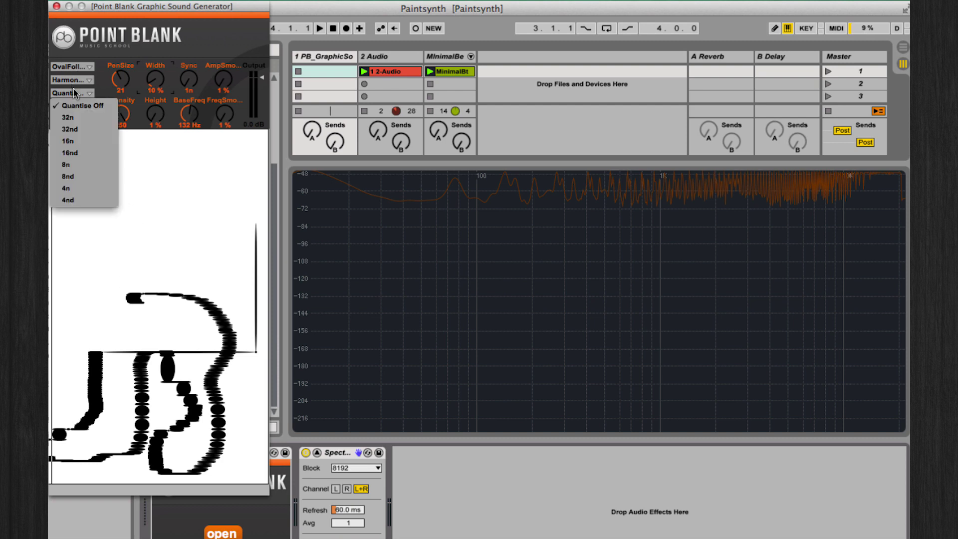
click(68, 142)
drag(84, 311, 92, 410)
click(62, 125)
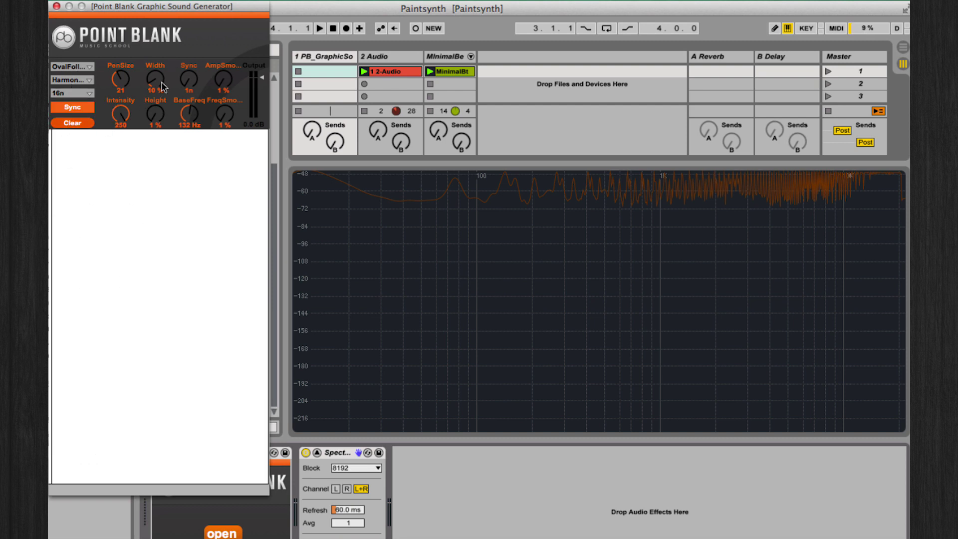
drag(95, 330, 73, 410)
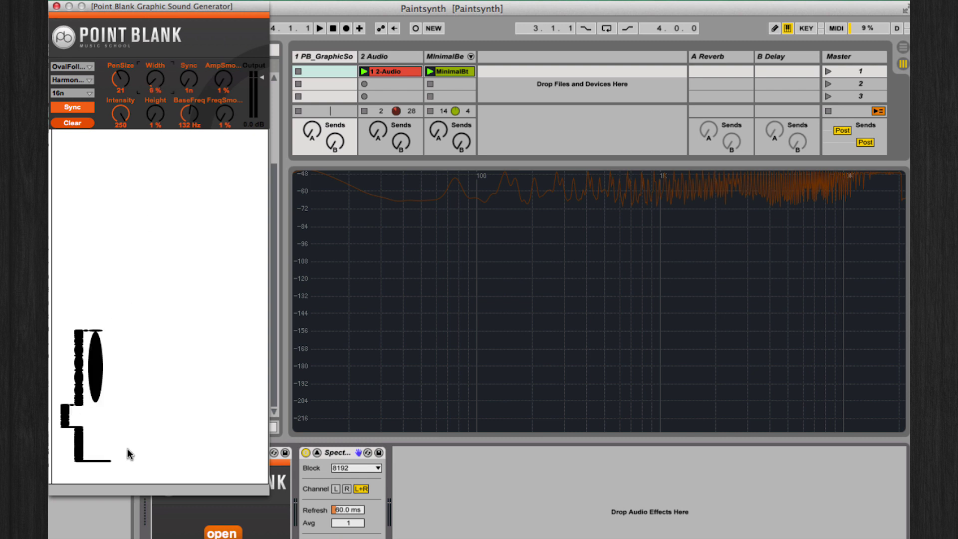
mouse_move(152, 425)
mouse_down()
mouse_move(135, 335)
mouse_move(195, 391)
mouse_move(119, 447)
mouse_move(162, 456)
mouse_move(208, 438)
mouse_move(230, 359)
mouse_move(249, 477)
mouse_move(191, 464)
mouse_move(177, 325)
mouse_up()
Play the quantised oval pattern, lower the base frequency to 12.0 Hz, and draw more oval strokes during playback.
key(space)
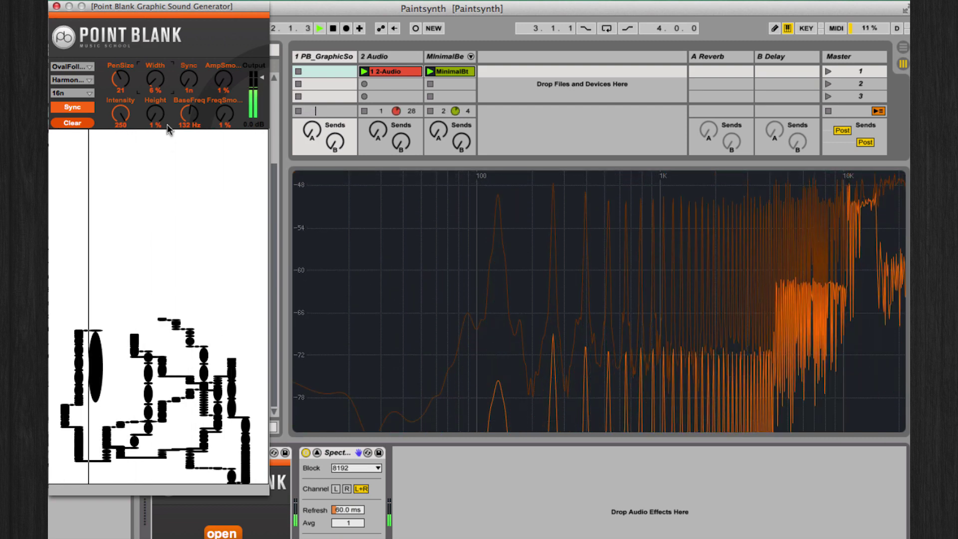
drag(189, 113, 187, 151)
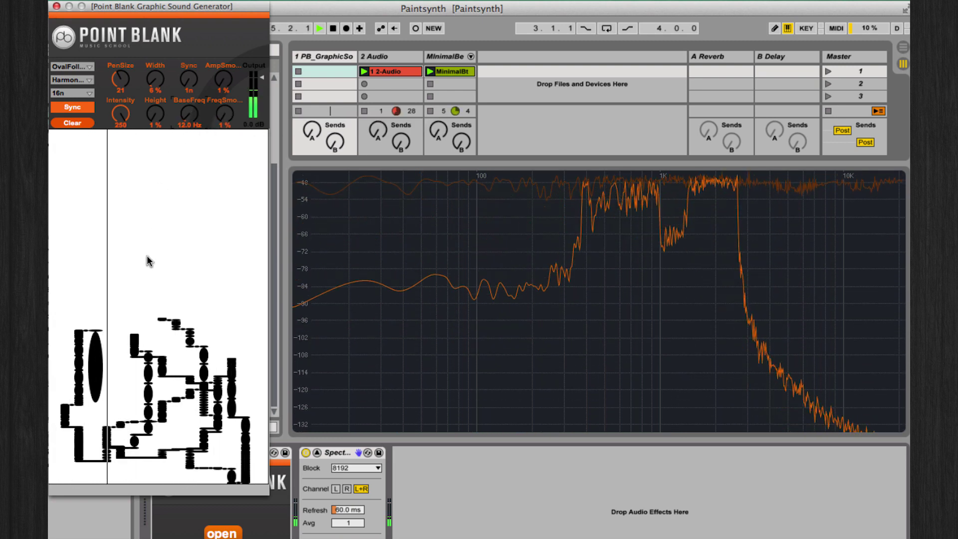
drag(123, 387, 189, 311)
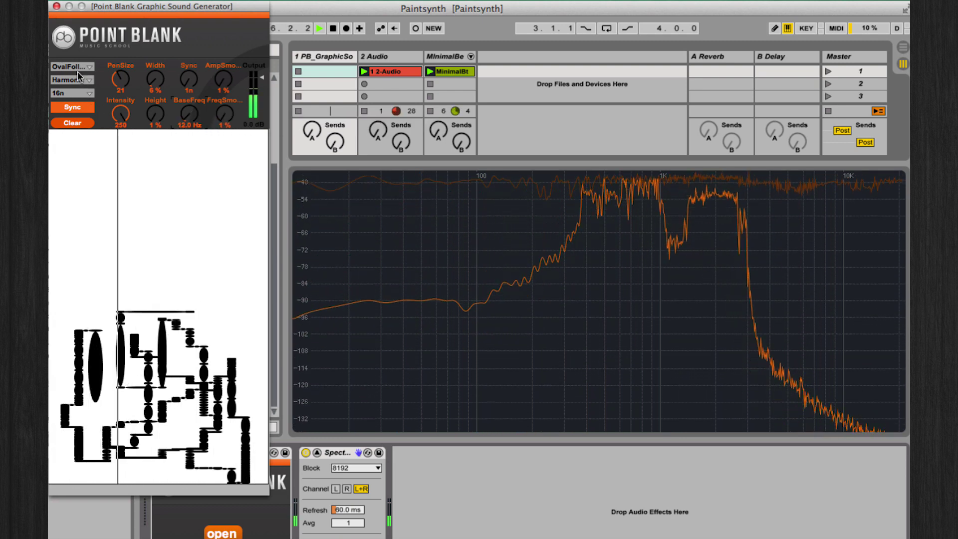
Switch to RectFollow, clear the canvas, and draw stepped rectangle trails plus a large black block while playback runs.
click(75, 67)
click(80, 114)
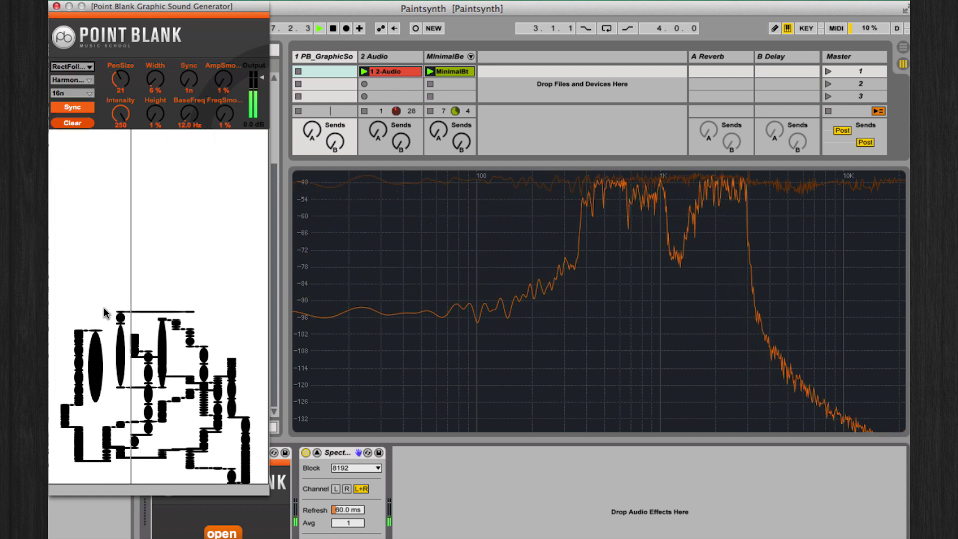
click(59, 123)
mouse_move(83, 377)
mouse_down()
mouse_move(100, 435)
mouse_move(146, 423)
mouse_move(170, 402)
mouse_move(223, 473)
mouse_move(195, 350)
mouse_move(206, 321)
mouse_move(226, 338)
mouse_move(177, 380)
mouse_move(108, 401)
mouse_move(102, 466)
mouse_move(112, 402)
mouse_move(133, 381)
mouse_up()
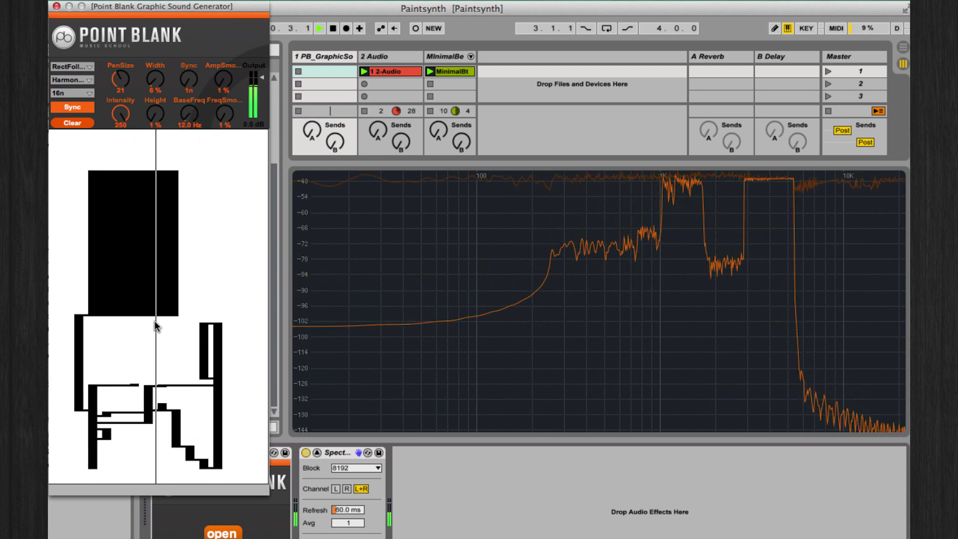
drag(222, 406, 249, 448)
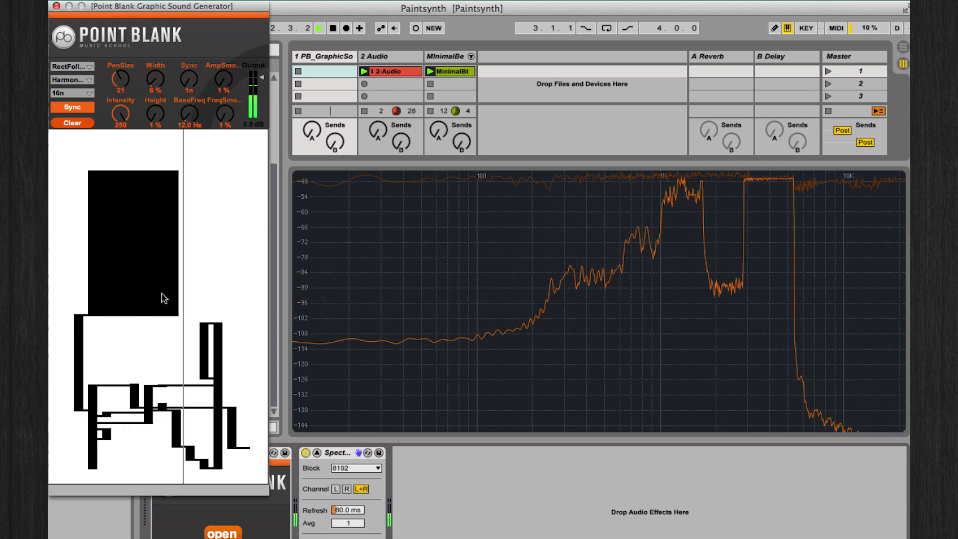
Stop playback, set intensity to 0 and height to 54 %, and erase a horizontal band through the large black block.
key(space)
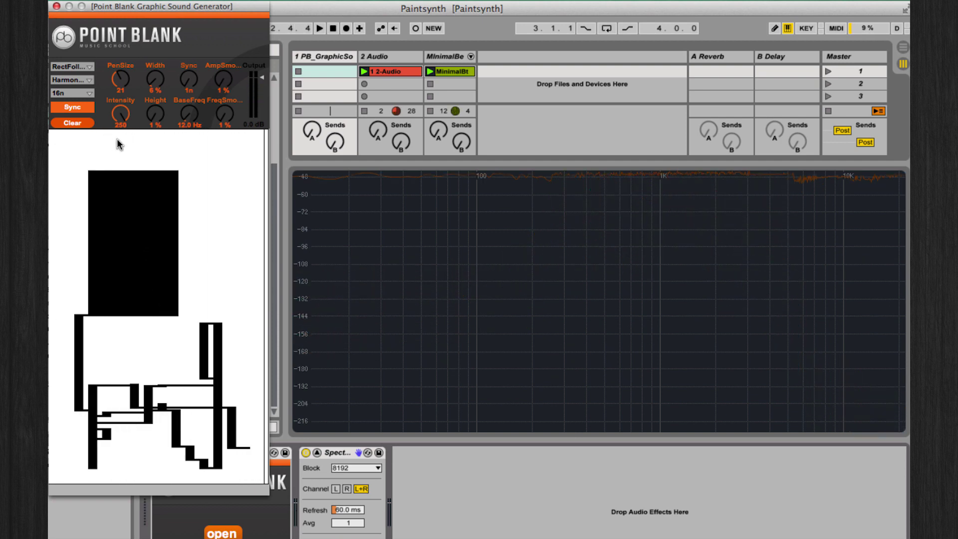
drag(125, 127, 125, 145)
drag(80, 201, 116, 199)
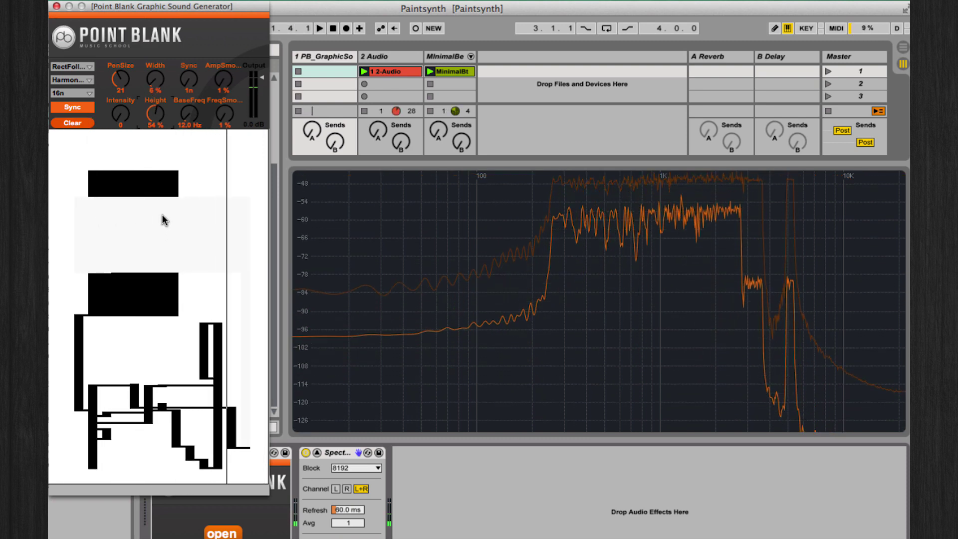
Use the Rectangle tool at 1 % width to cut thin vertical gaps through the drawn shapes, and play the gated result.
click(78, 67)
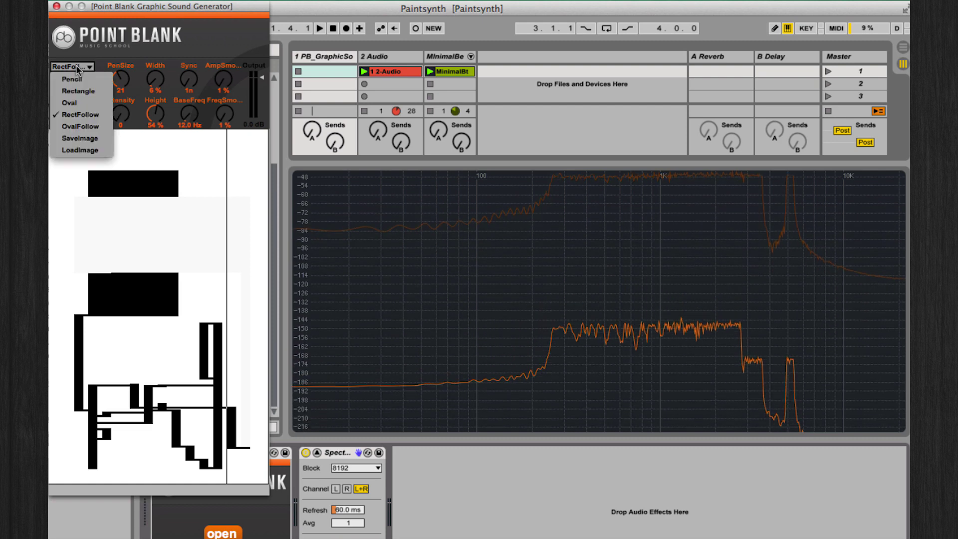
click(78, 92)
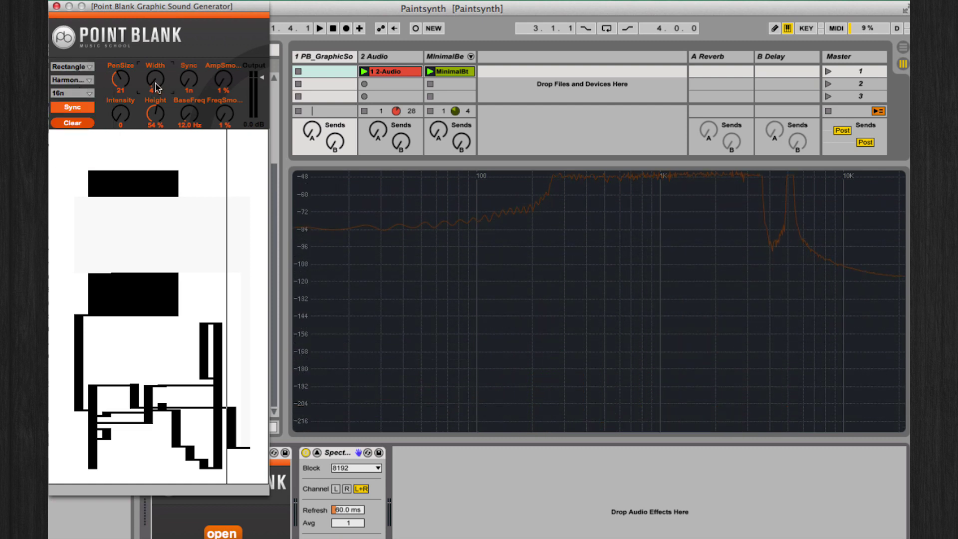
mouse_move(116, 288)
mouse_down()
mouse_move(77, 285)
mouse_move(110, 289)
mouse_up()
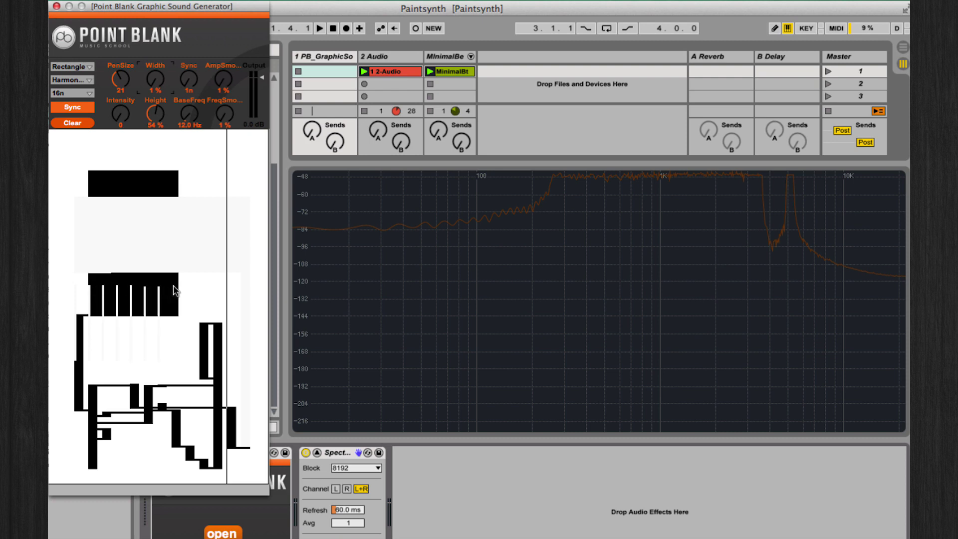
drag(88, 179, 186, 179)
mouse_move(69, 395)
mouse_down()
mouse_move(237, 393)
mouse_move(226, 368)
mouse_move(62, 352)
mouse_up()
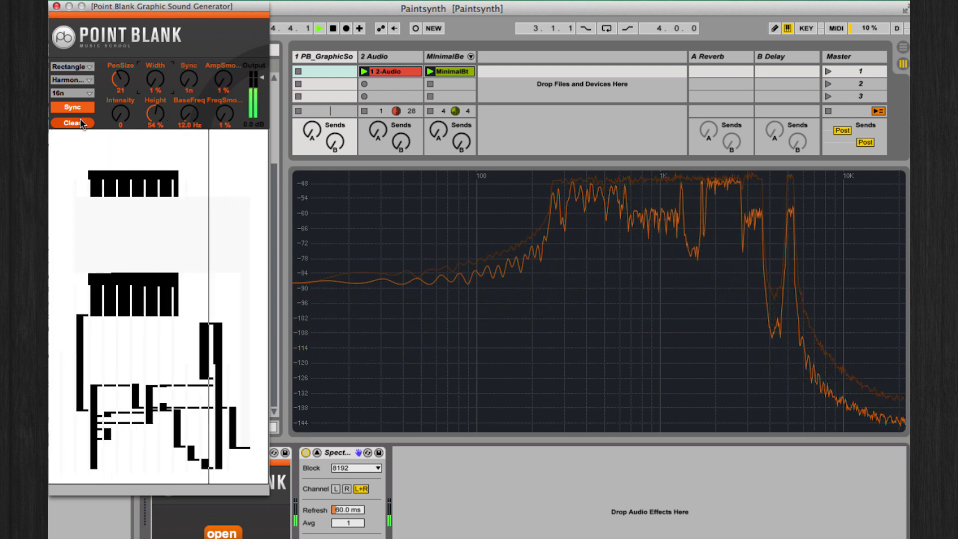
key(space)
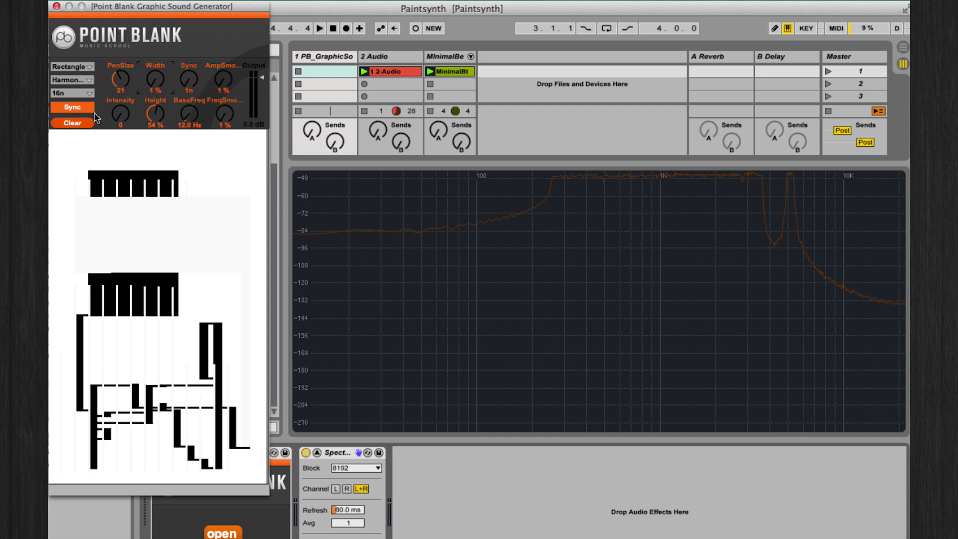
Save the canvas image to the Desktop as lcd.png.
click(78, 67)
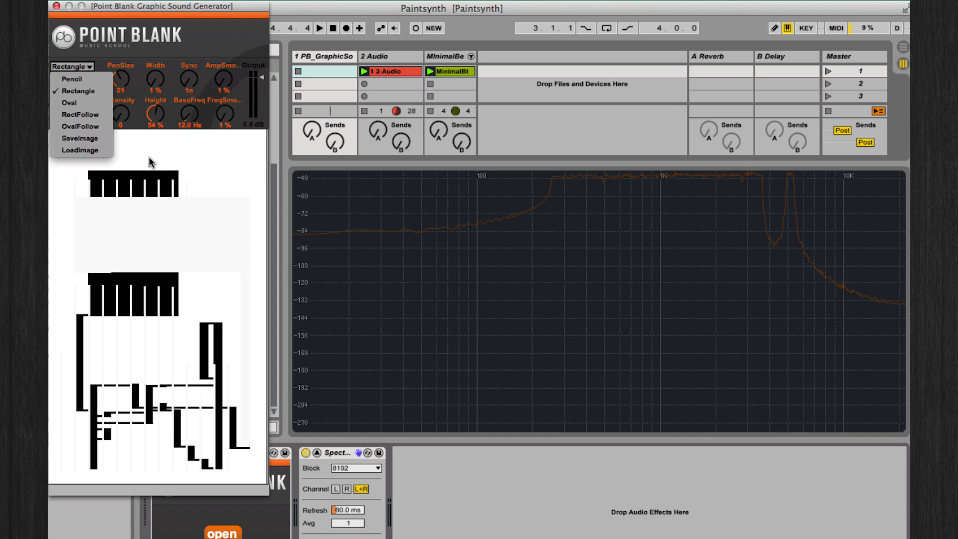
click(105, 143)
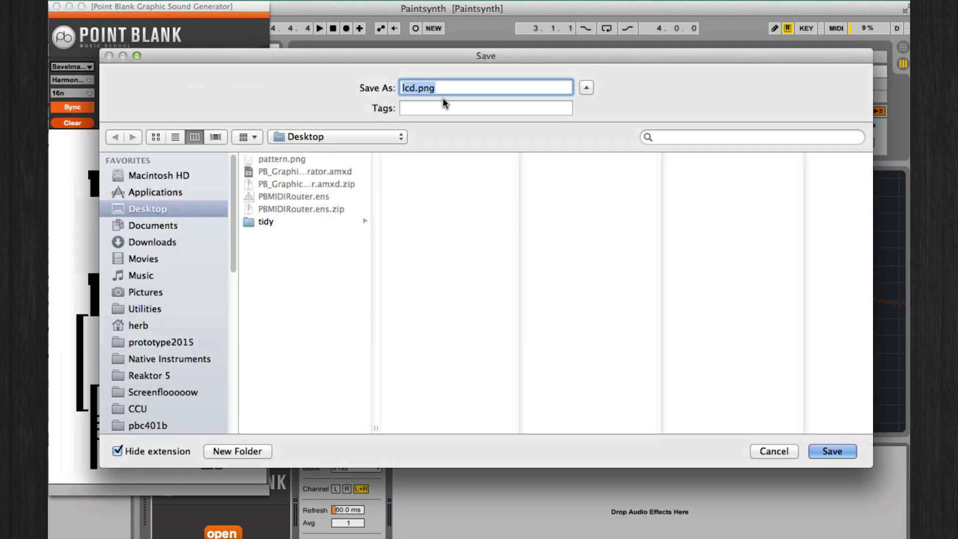
key(Return)
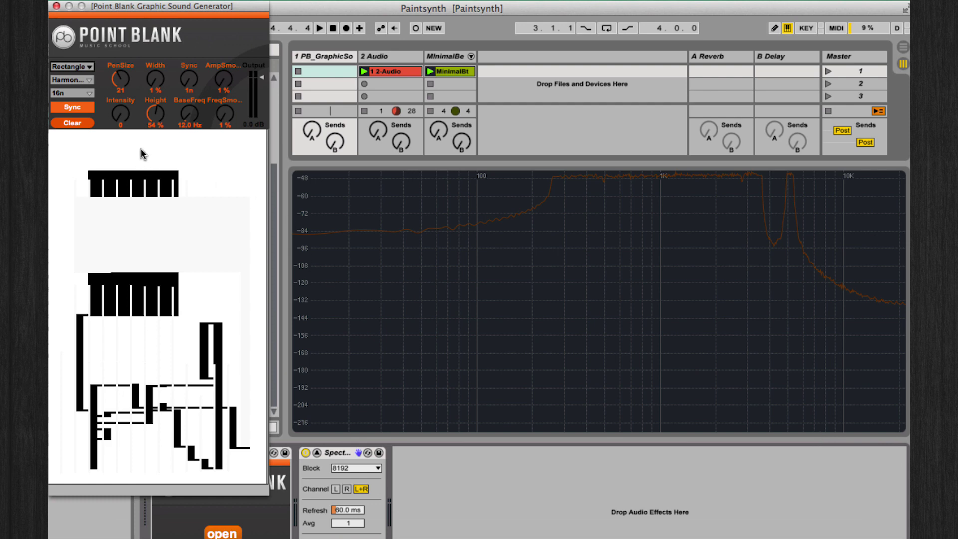
Clear the canvas and load the saved lcd.png image from the Desktop.
click(70, 123)
click(77, 68)
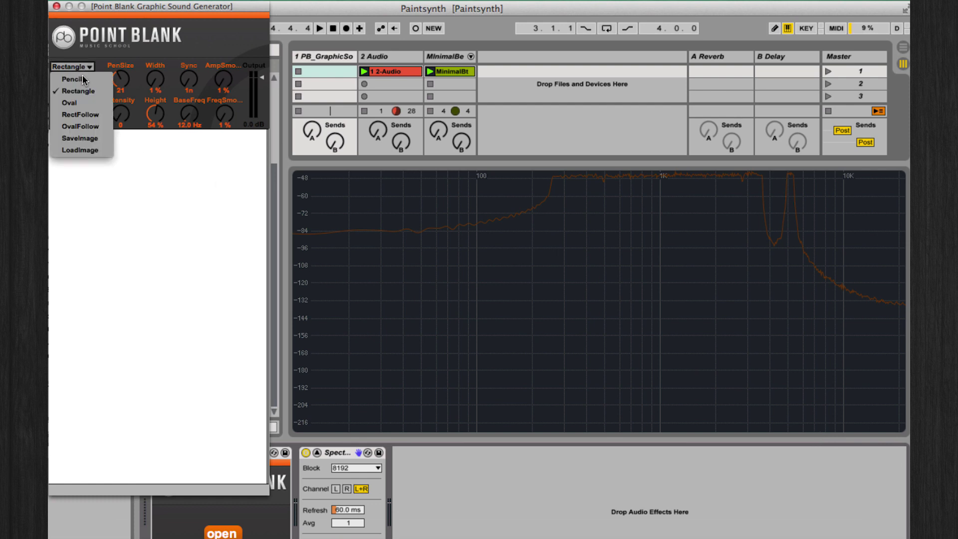
click(81, 145)
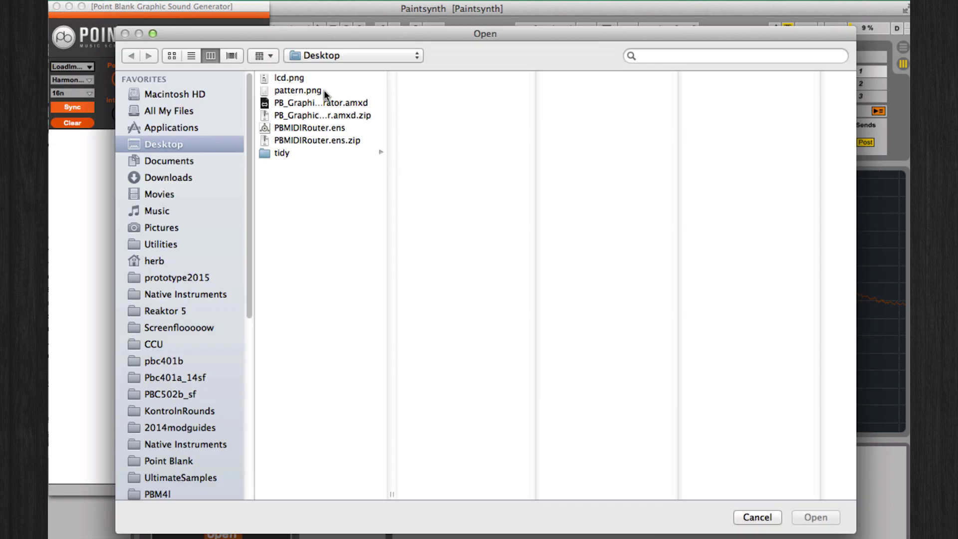
double_click(300, 77)
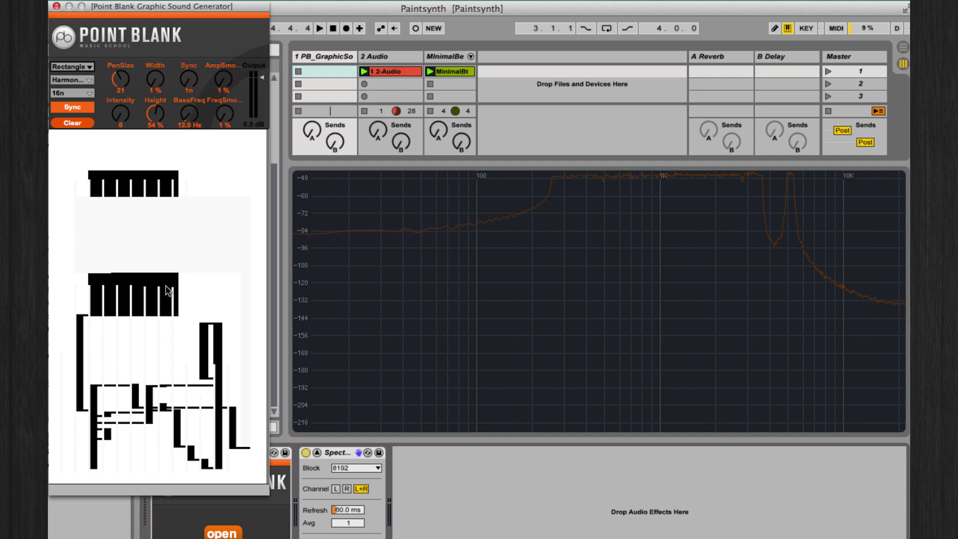
click(91, 67)
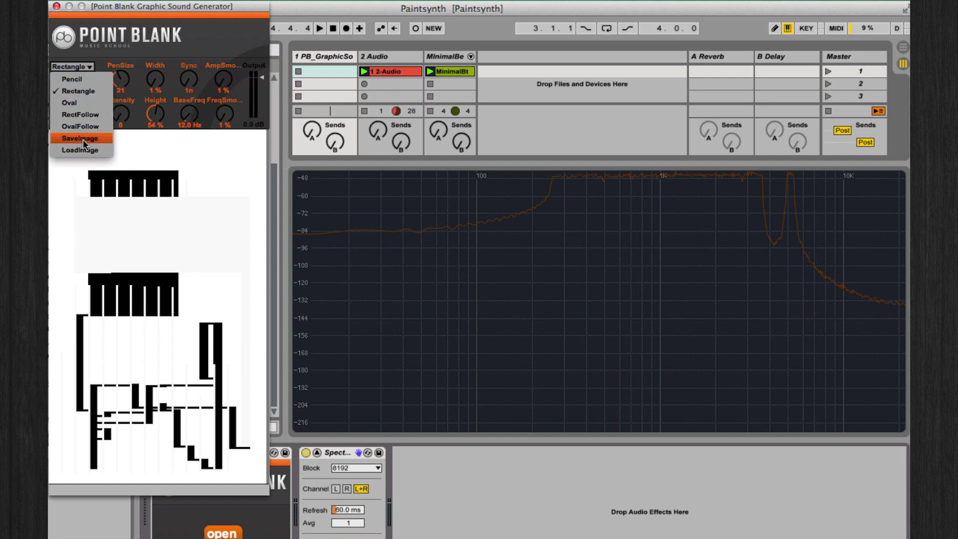
click(162, 145)
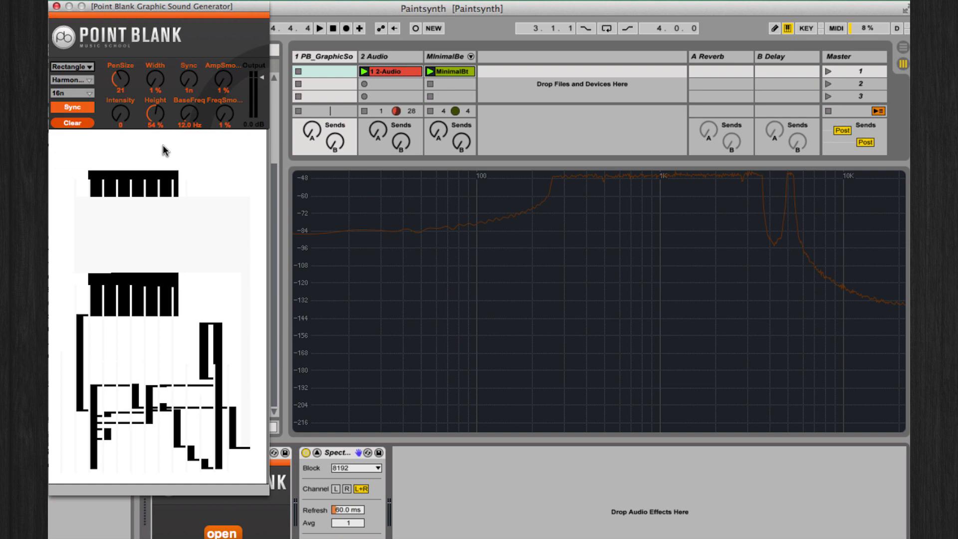